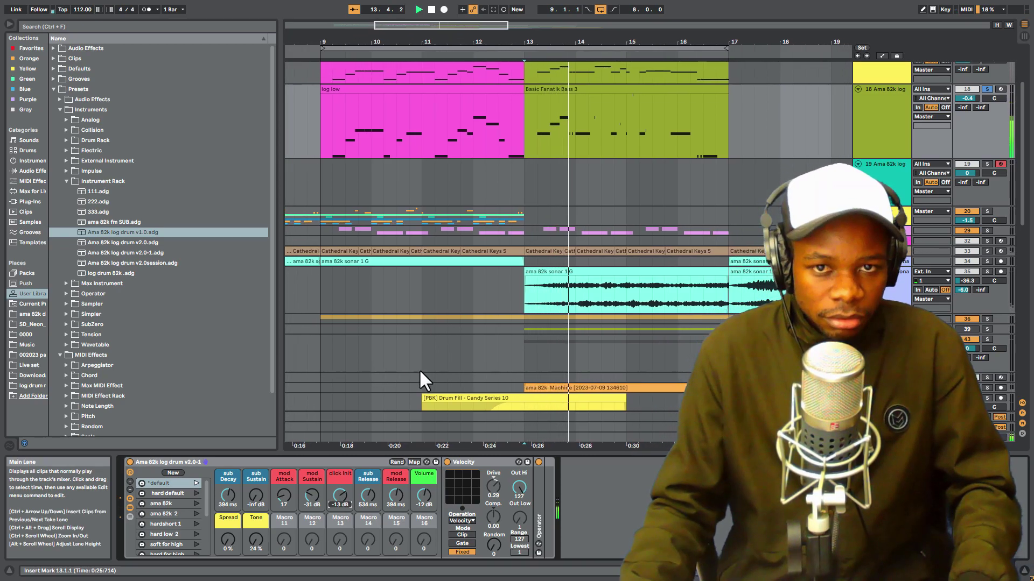
- Switch to FL Studio and audition the Log Drum pattern while setting the DX10's modulation 1 initial level to 58%
{"action": "key", "text": "alt+Tab"}
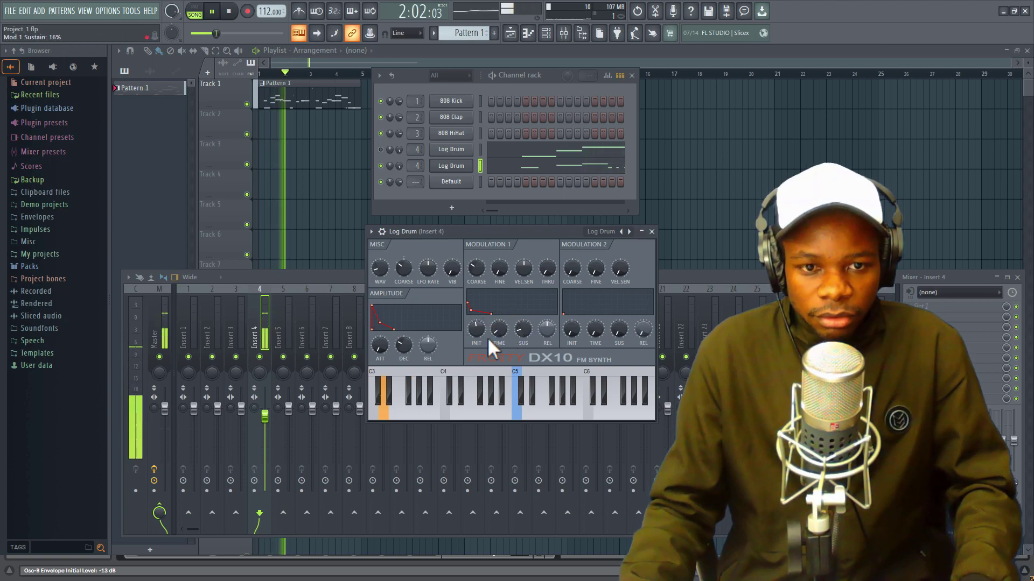
{"action": "key", "text": "space"}
{"action": "key", "text": "space"}
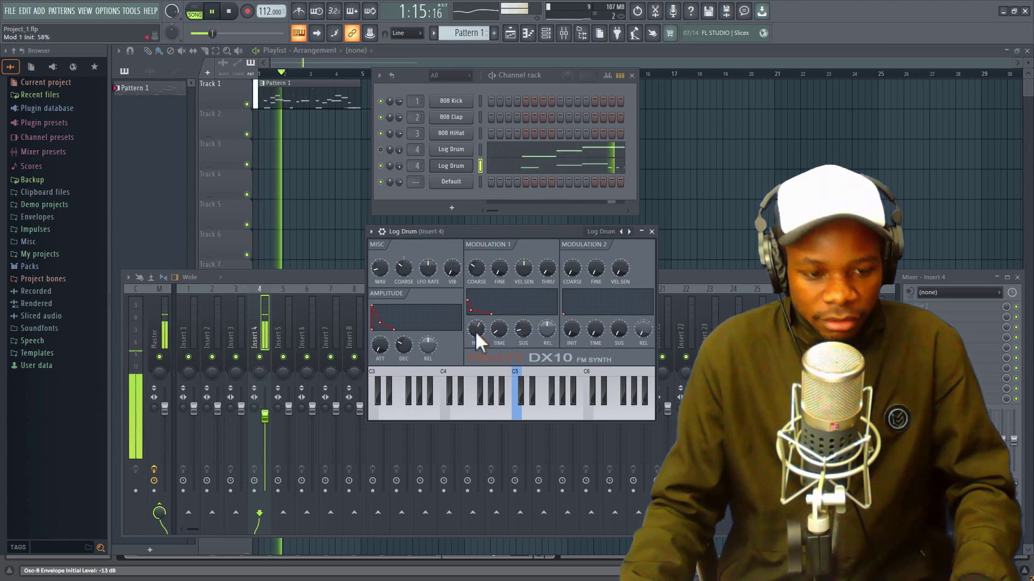
{"action": "key", "text": "space"}
{"action": "key", "text": "space"}
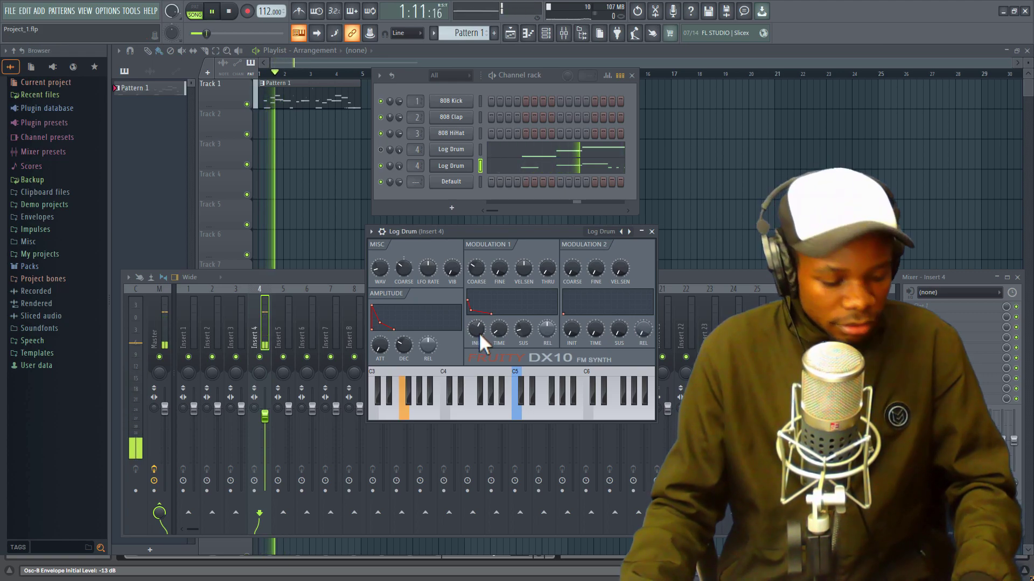
{"action": "key", "text": "space"}
- Switch to Ableton Live and play the log drum loop while raising the rack's click Init macro to -7.9 dB
{"action": "key", "text": "alt+Tab"}
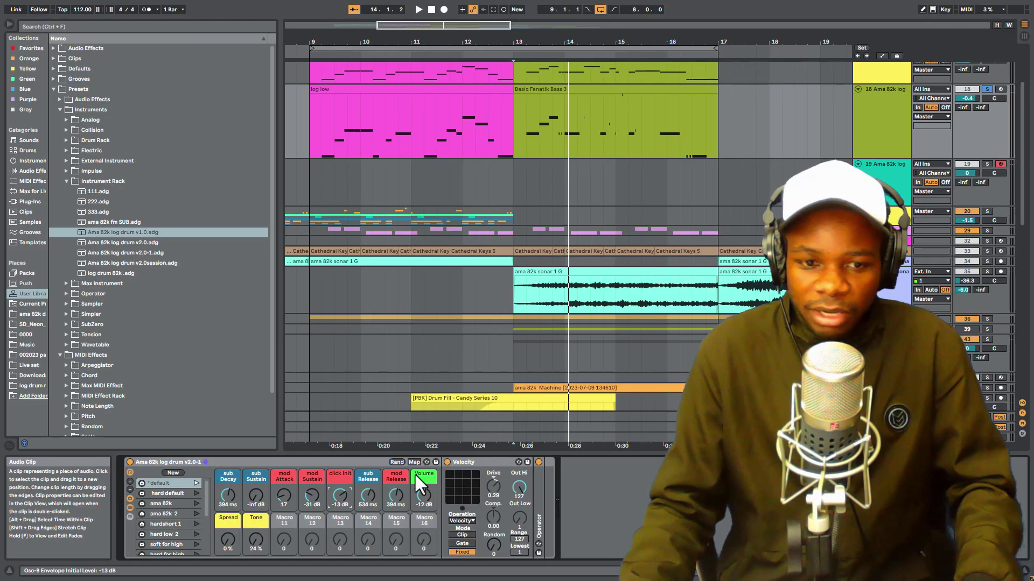
{"action": "key", "text": "space"}
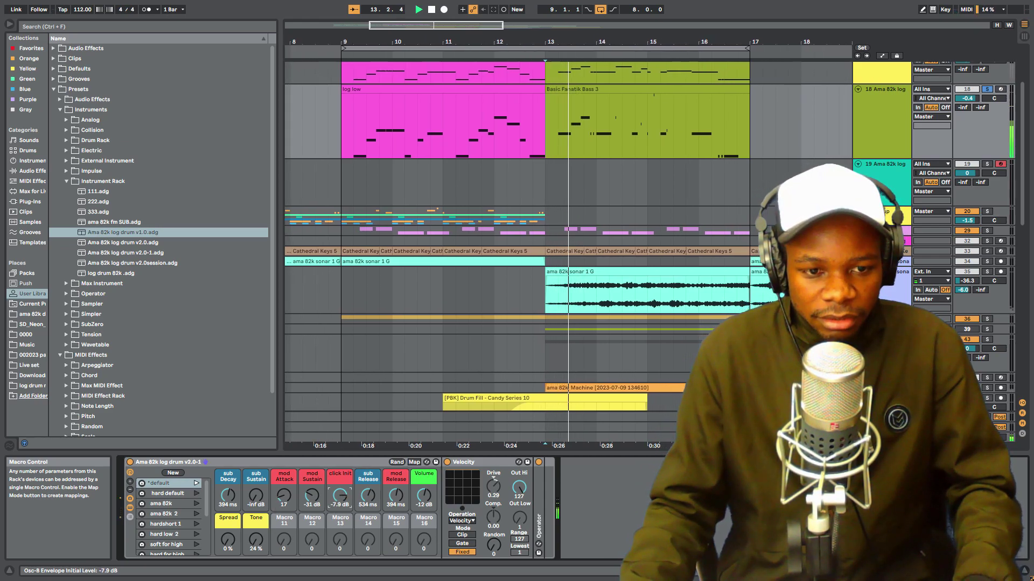
{"action": "left_click_drag", "start_coordinate": [340, 495], "coordinate": [308, 487]}
{"action": "key", "text": "space"}
{"action": "key", "text": "space"}
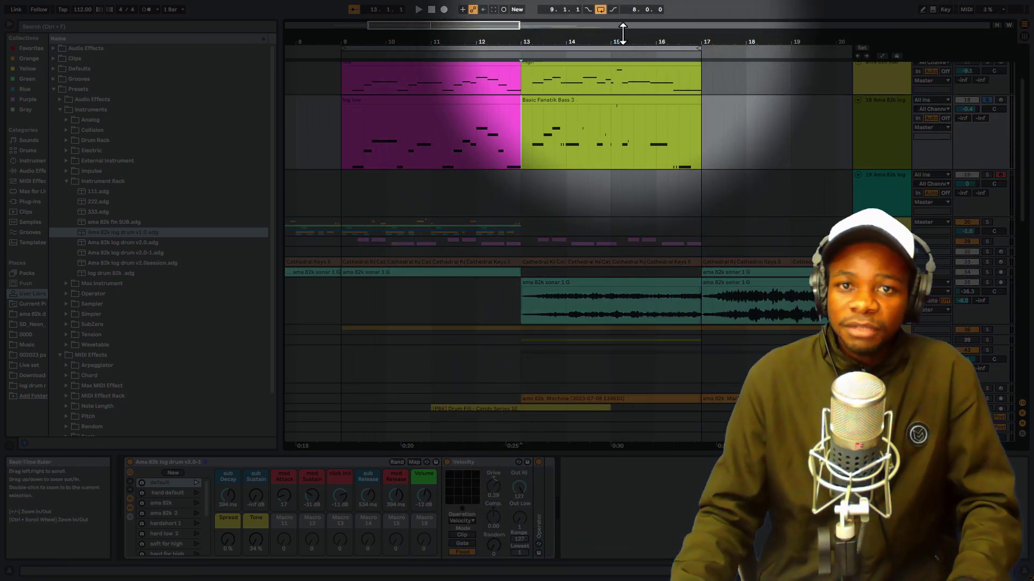
- Review the log drum clips in the arrangement and compare the instrument racks on tracks 19 and 18
{"action": "left_click_drag", "start_coordinate": [623, 39], "coordinate": [510, 44]}
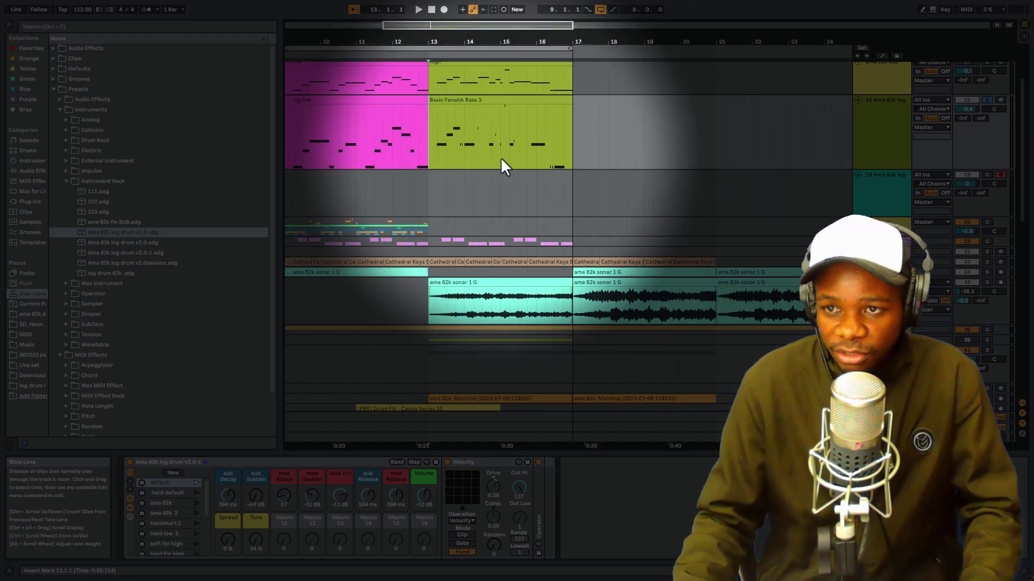
{"action": "scroll", "coordinate": [500, 178], "scroll_direction": "down", "scroll_amount": 1}
{"action": "scroll", "coordinate": [501, 181], "scroll_direction": "down", "scroll_amount": 1}
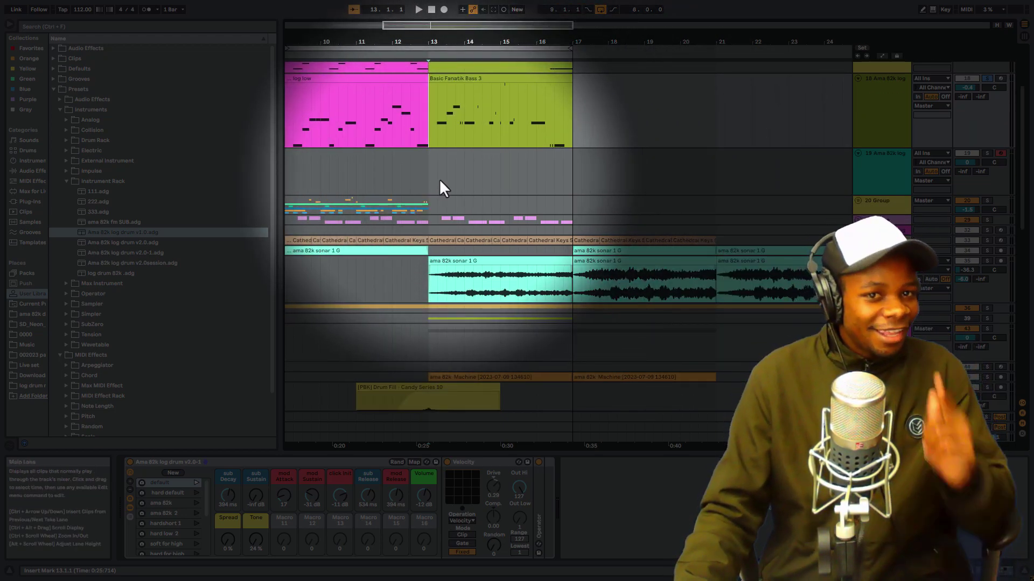
{"action": "scroll", "coordinate": [463, 186], "scroll_direction": "down", "scroll_amount": 3}
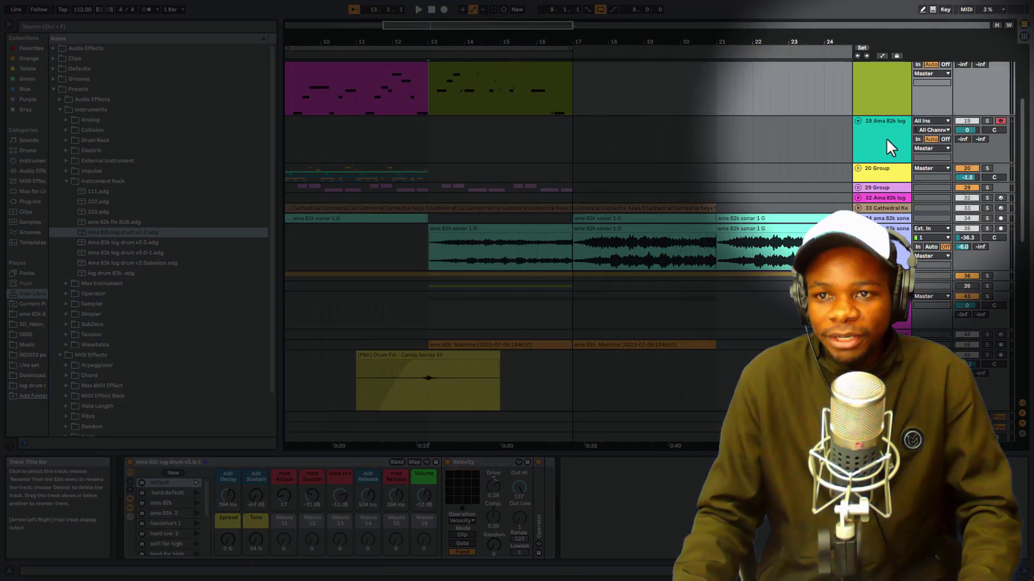
{"action": "left_click", "coordinate": [887, 143]}
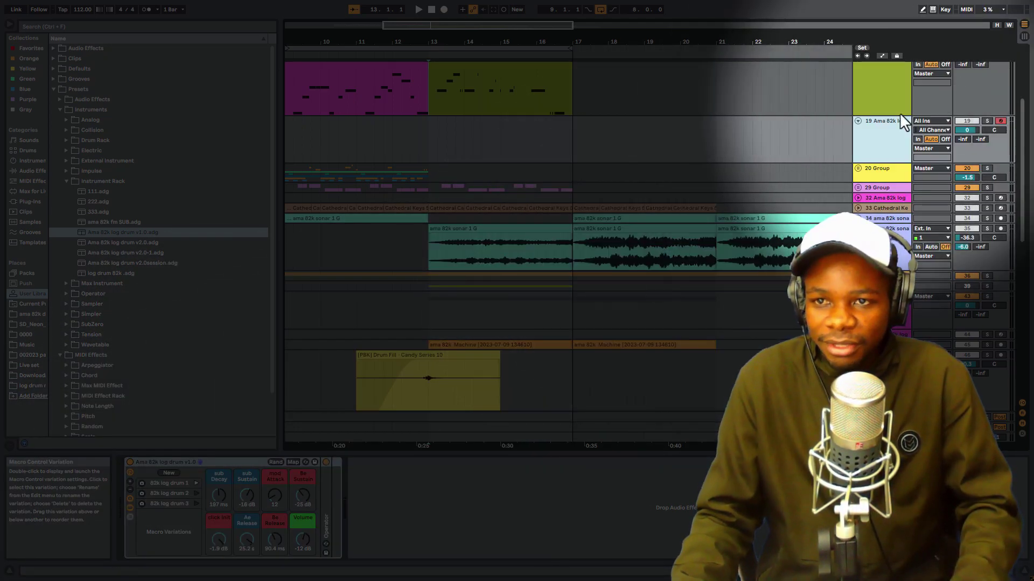
{"action": "left_click", "coordinate": [878, 97]}
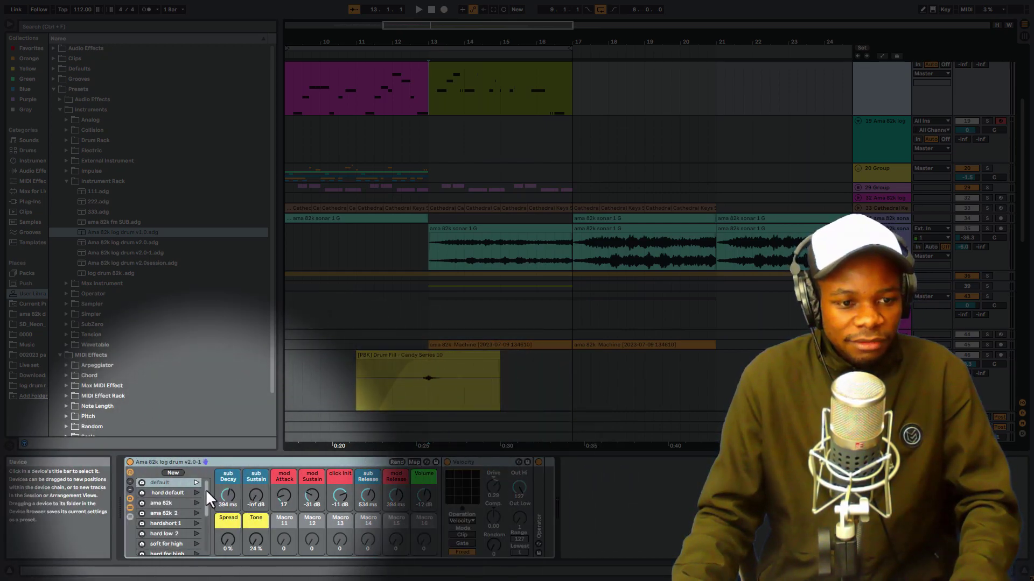
- Look through the macro variations of the Ama 82k log drum v2.0-1 rack and the clips on its track
{"action": "left_click_drag", "start_coordinate": [206, 490], "coordinate": [206, 510]}
{"action": "scroll", "coordinate": [206, 510], "scroll_direction": "up", "scroll_amount": 5}
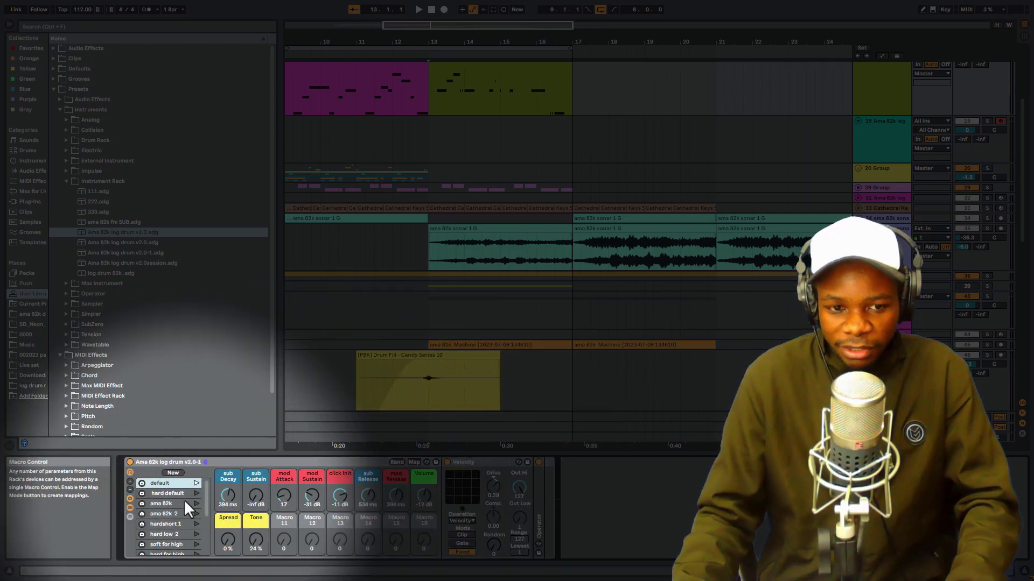
{"action": "scroll", "coordinate": [521, 272], "scroll_direction": "up", "scroll_amount": 2}
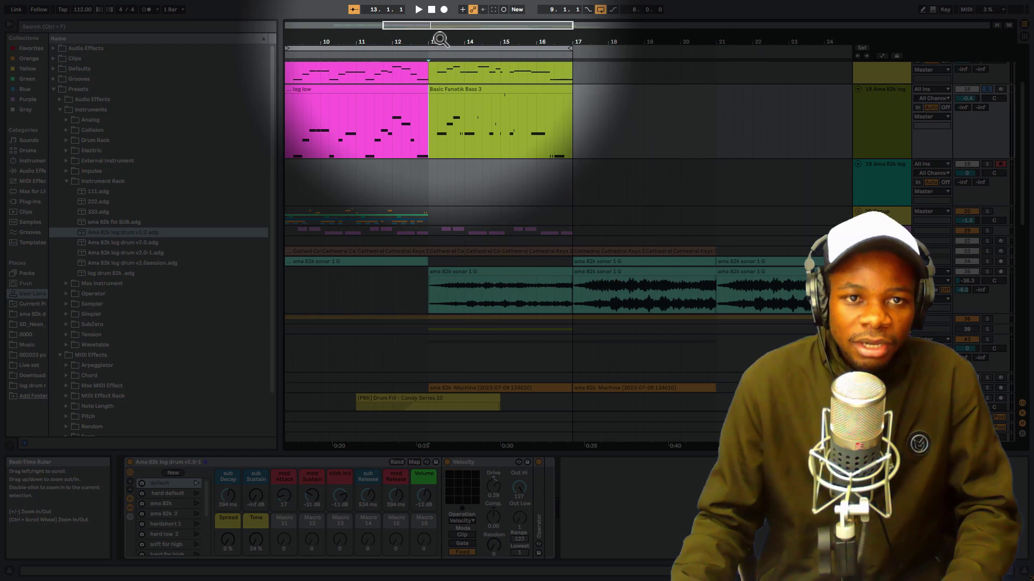
{"action": "mouse_move", "coordinate": [440, 40]}
{"action": "left_mouse_down"}
{"action": "mouse_move", "coordinate": [435, 87]}
{"action": "mouse_move", "coordinate": [431, 56]}
{"action": "left_mouse_up"}
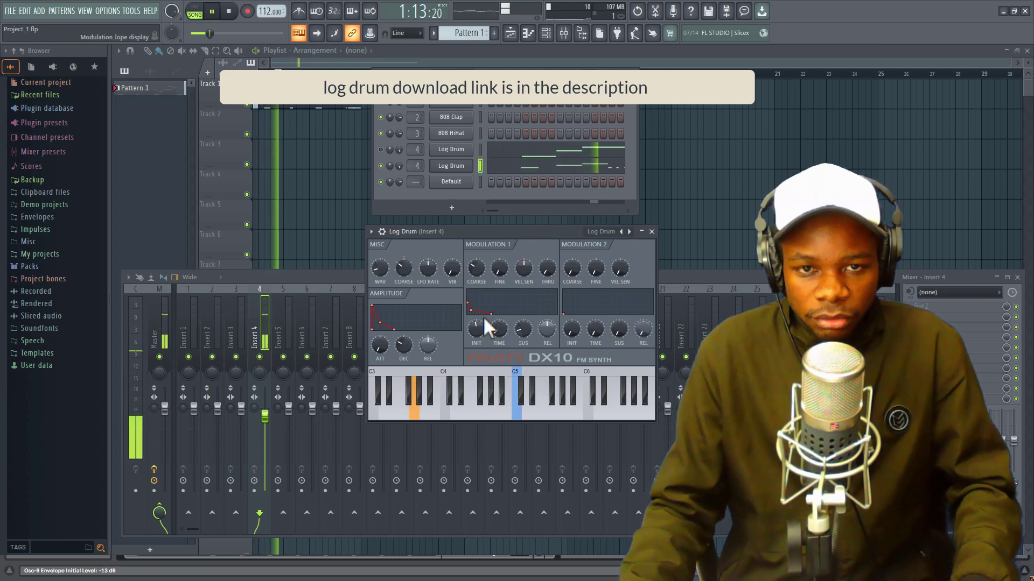
- Adjust the initial level of modulation 1 on the DX10 Log Drum and audition the pattern in FL Studio
{"action": "key", "text": "space"}
{"action": "left_click_drag", "start_coordinate": [475, 330], "coordinate": [474, 328]}
{"action": "key", "text": "space"}
{"action": "key", "text": "space"}
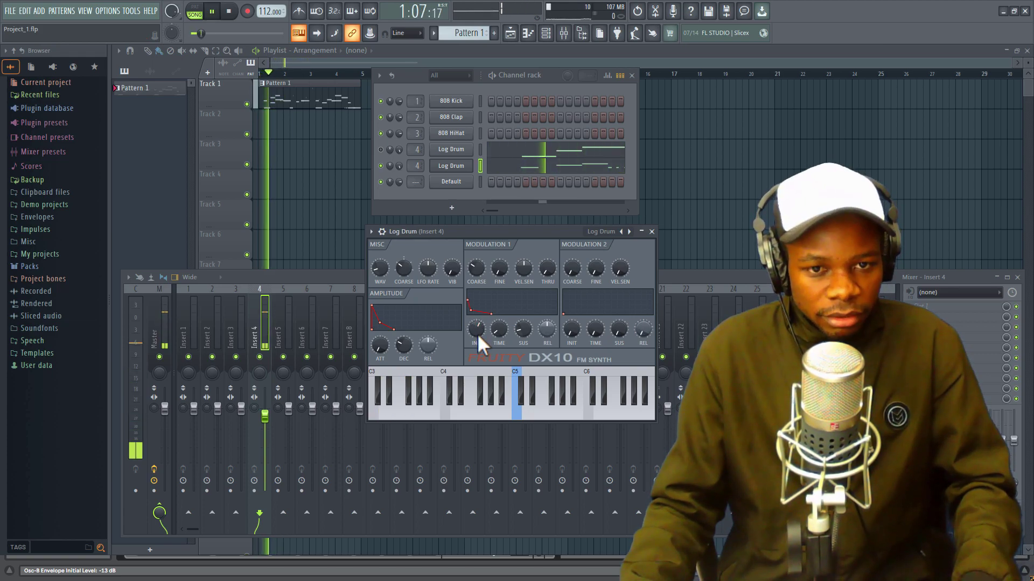
{"action": "key", "text": "space"}
- Return to Ableton Live and adjust the log drum rack's click Init macro while the loop plays
{"action": "key", "text": "alt+Tab"}
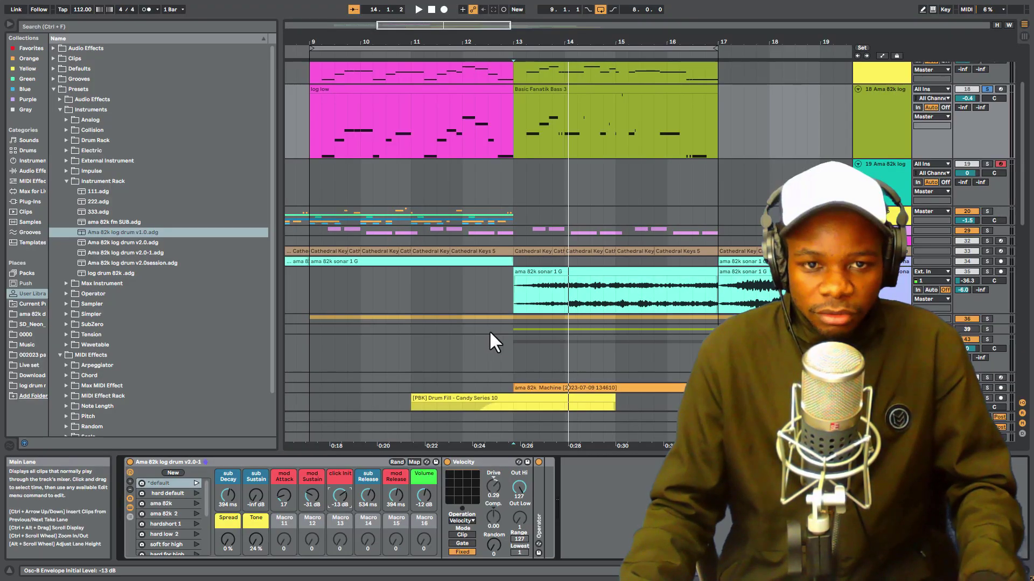
{"action": "key", "text": "space"}
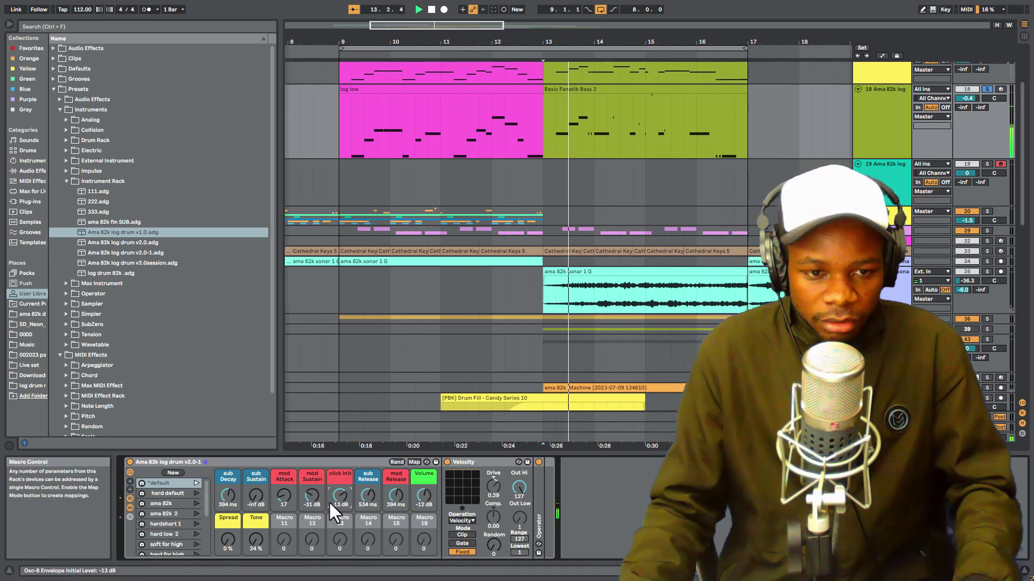
{"action": "left_click_drag", "start_coordinate": [336, 499], "coordinate": [308, 498]}
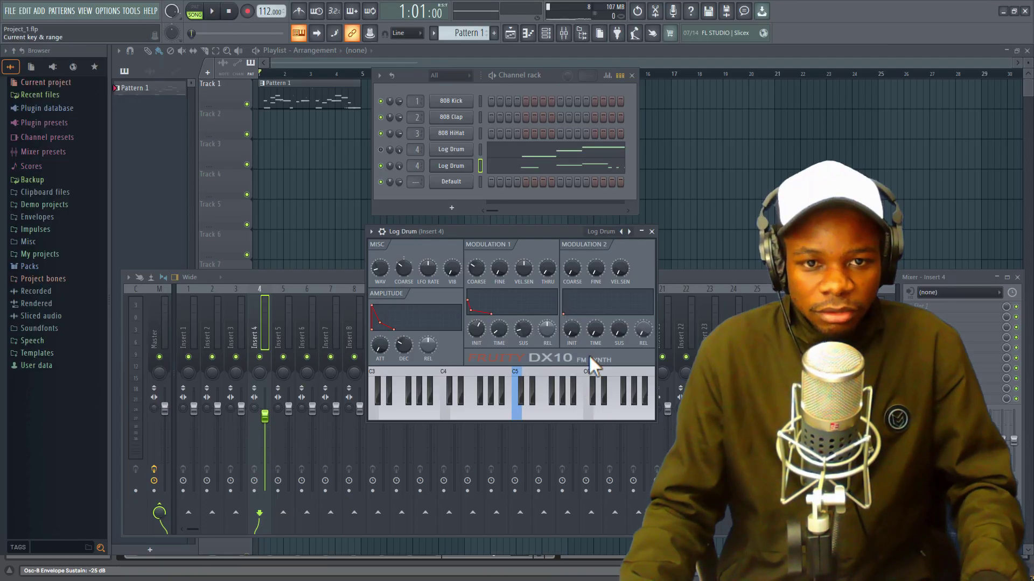
- Audition the Log Drum pattern in FL Studio while varying the DX10's modulation 1 sustain, raising it to 35%
{"action": "left_click_drag", "start_coordinate": [521, 331], "coordinate": [522, 327]}
{"action": "key", "text": "space"}
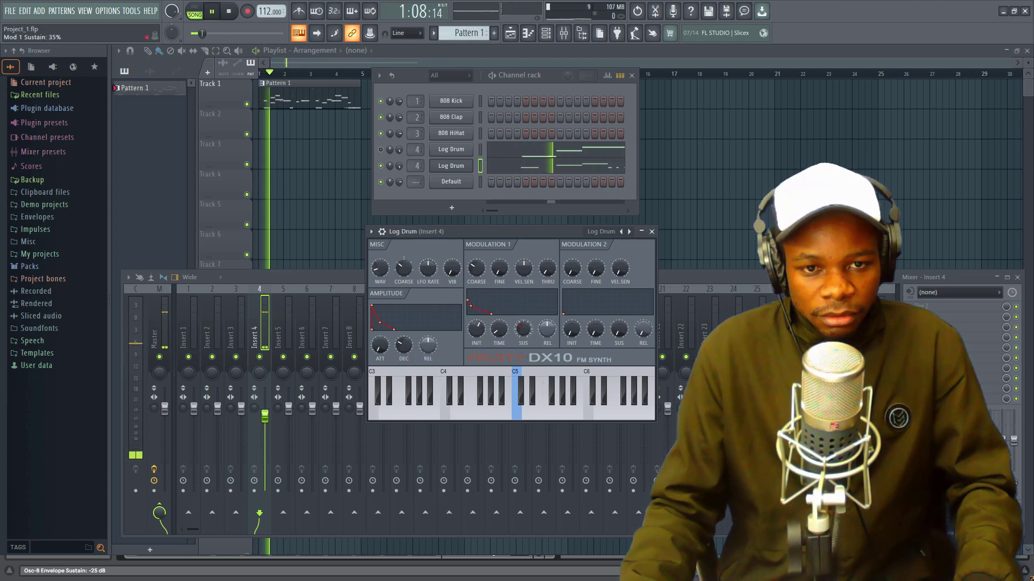
{"action": "left_click_drag", "start_coordinate": [521, 327], "coordinate": [521, 329]}
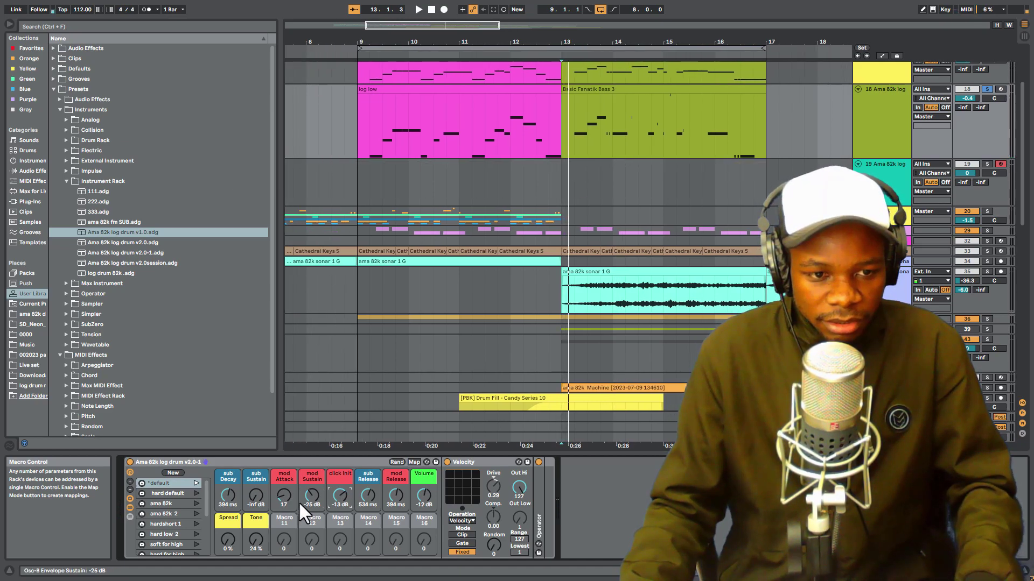
- Play the log drum loop in Ableton Live while adjusting the rack's modulator level macros
{"action": "key", "text": "space"}
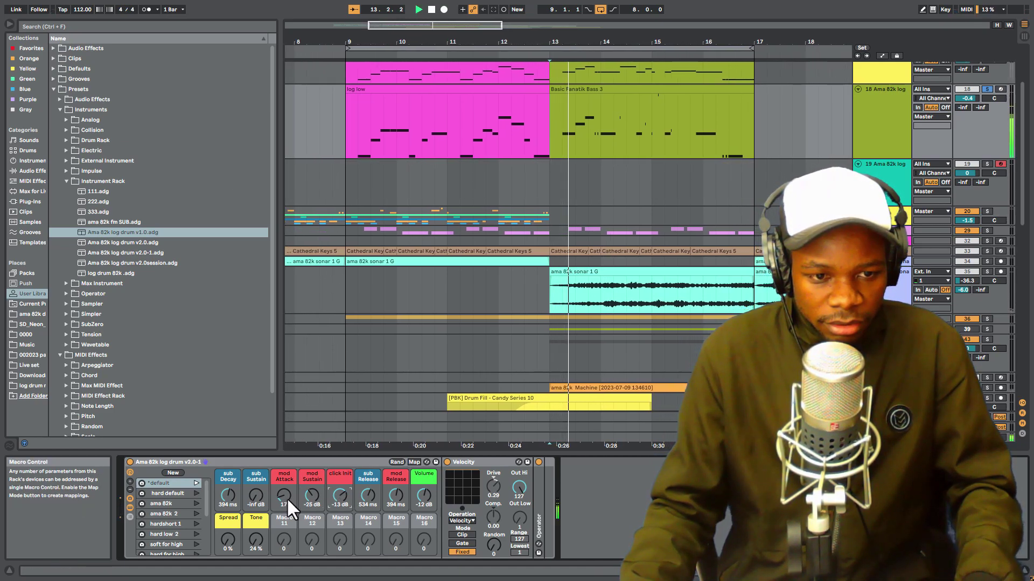
{"action": "left_click_drag", "start_coordinate": [339, 494], "coordinate": [309, 500]}
{"action": "key", "text": "space"}
{"action": "key", "text": "space"}
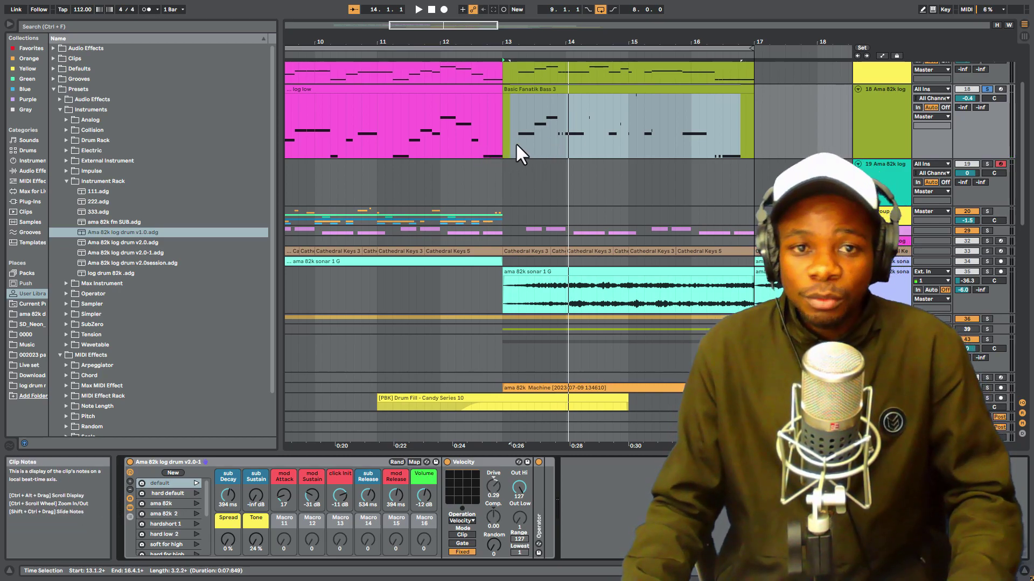
- Inspect the rack's Operator device, then turn the modulator and click macros down to minimum and set sub Decay to 2.65 s
{"action": "left_click", "coordinate": [499, 143]}
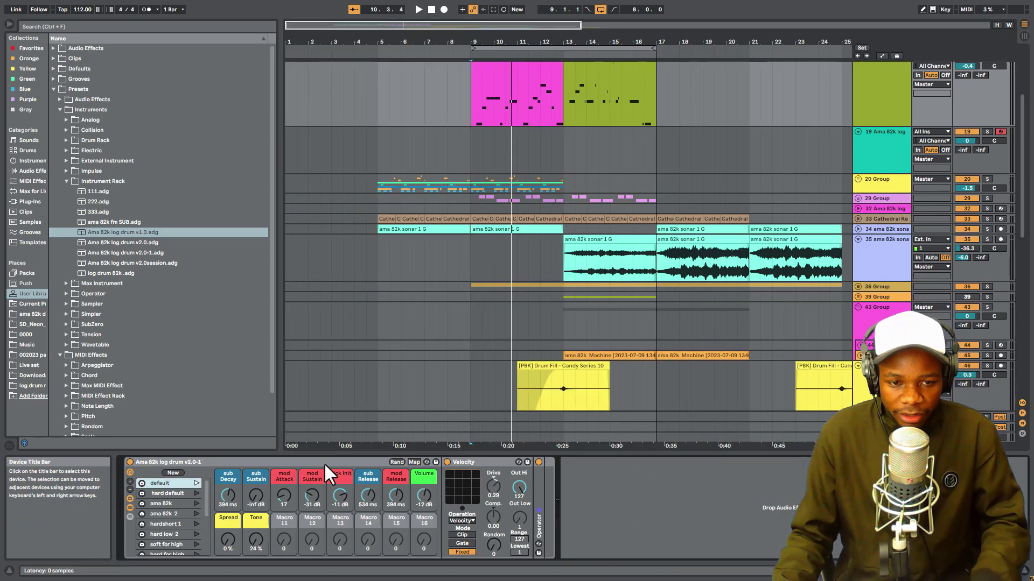
{"action": "double_click", "coordinate": [538, 484]}
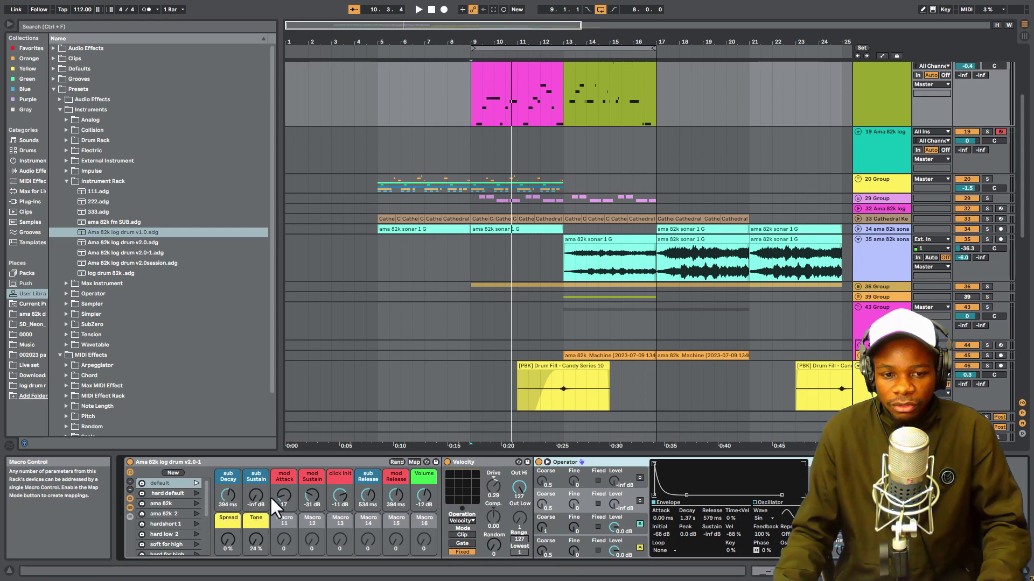
{"action": "double_click", "coordinate": [613, 463]}
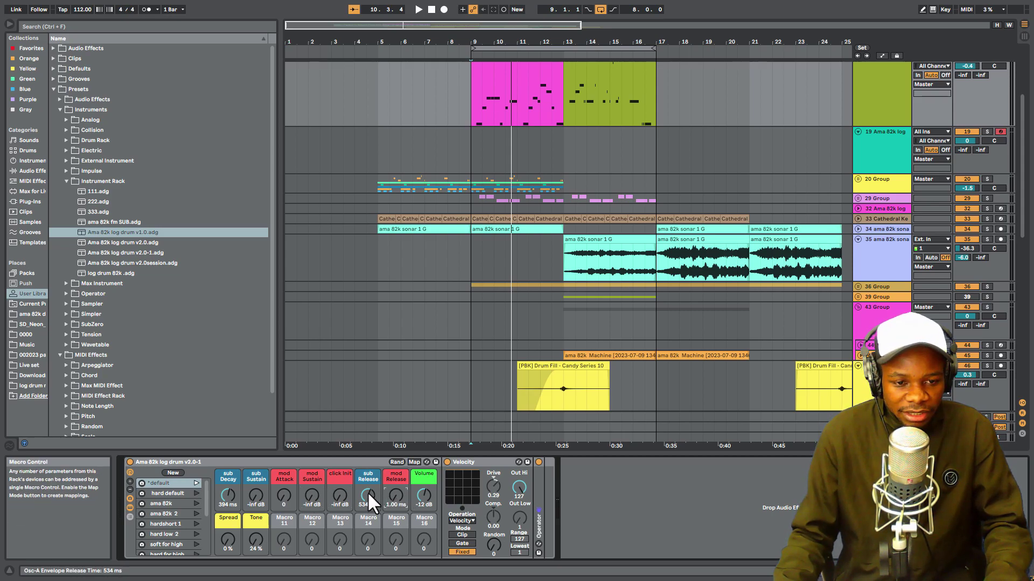
{"action": "left_click_drag", "start_coordinate": [367, 492], "coordinate": [369, 489]}
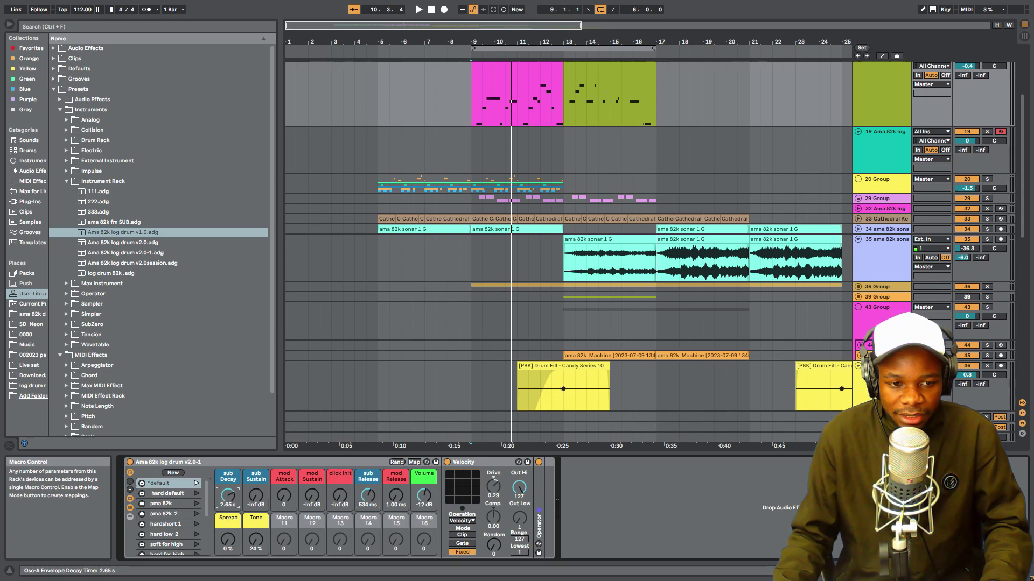
- Transpose all notes of the Basic Fanatik Bass 3 clip on track 18 up one octave
{"action": "scroll", "coordinate": [590, 82], "scroll_direction": "up", "scroll_amount": 2}
{"action": "double_click", "coordinate": [591, 115]}
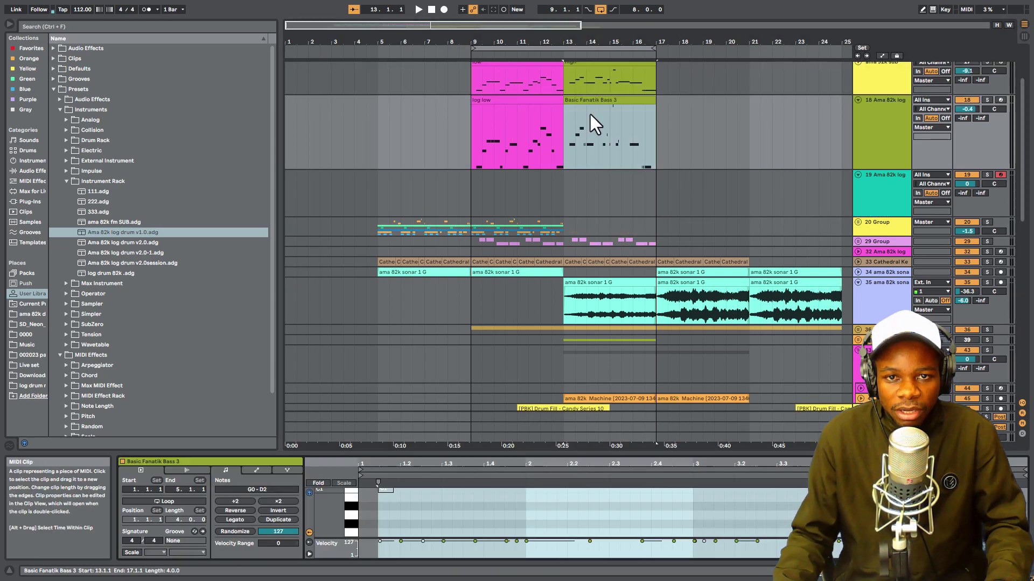
{"action": "left_click", "coordinate": [693, 518]}
{"action": "key", "text": "ctrl+a"}
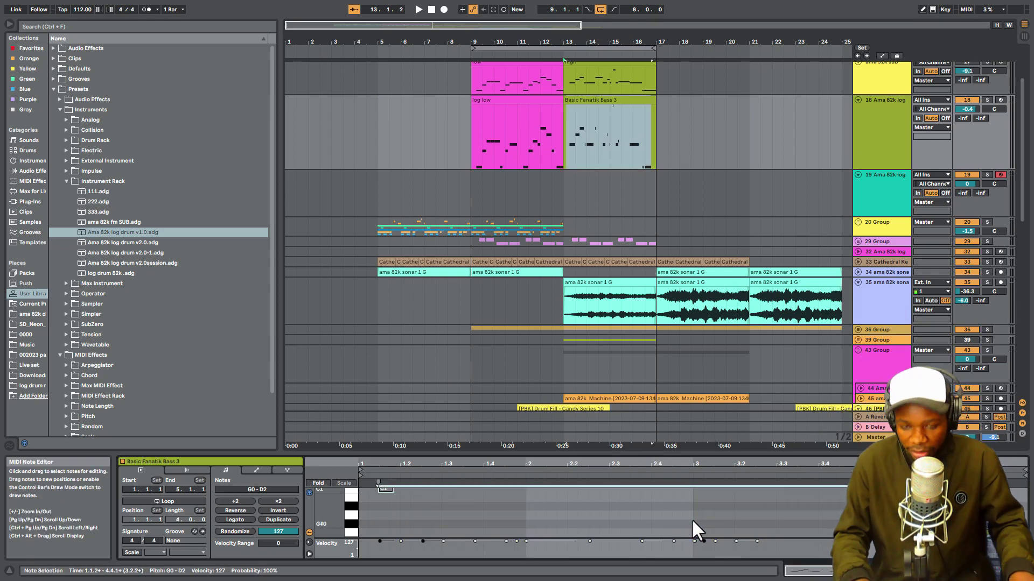
{"action": "key", "text": "shift+Up"}
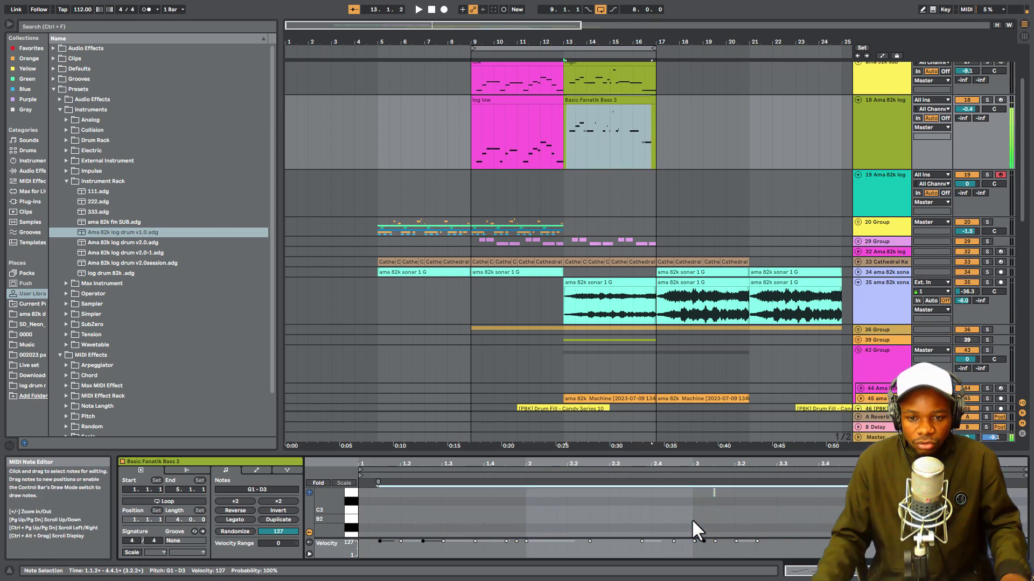
- Play the transposed Basic Fanatik Bass 3 clip and compare it with the log low clip
{"action": "left_click", "coordinate": [570, 96]}
{"action": "left_click", "coordinate": [570, 96]}
{"action": "key", "text": "space"}
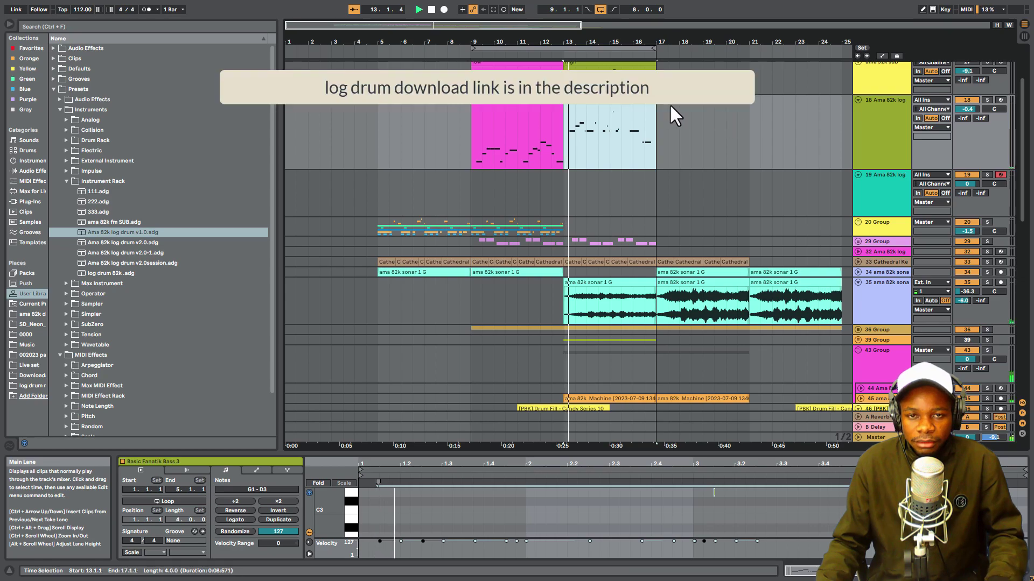
{"action": "left_click", "coordinate": [500, 108]}
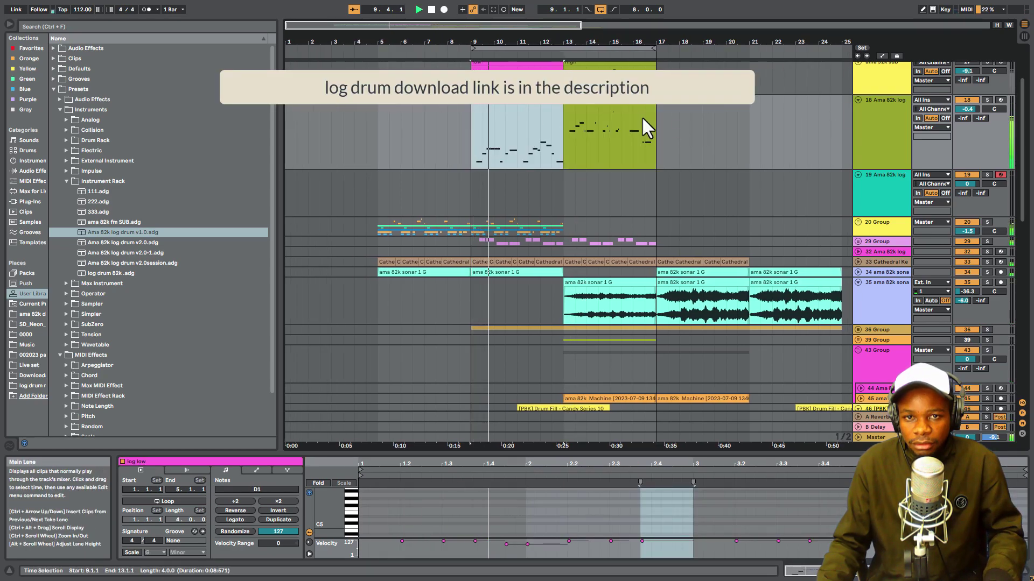
{"action": "key", "text": "space"}
{"action": "left_click", "coordinate": [583, 108]}
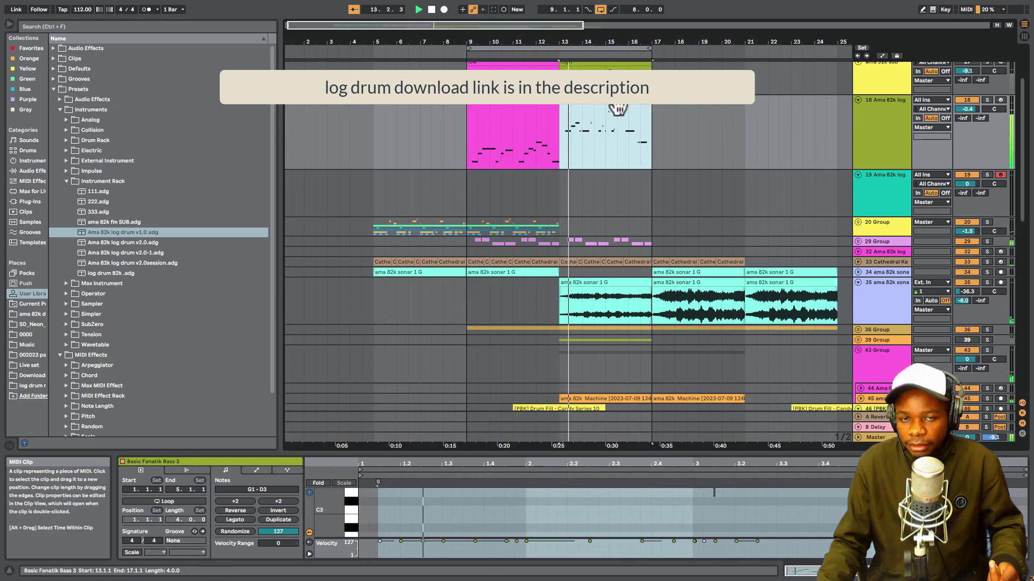
- Display the device rack of track 18, solo the track and play it on its own
{"action": "left_click", "coordinate": [868, 138]}
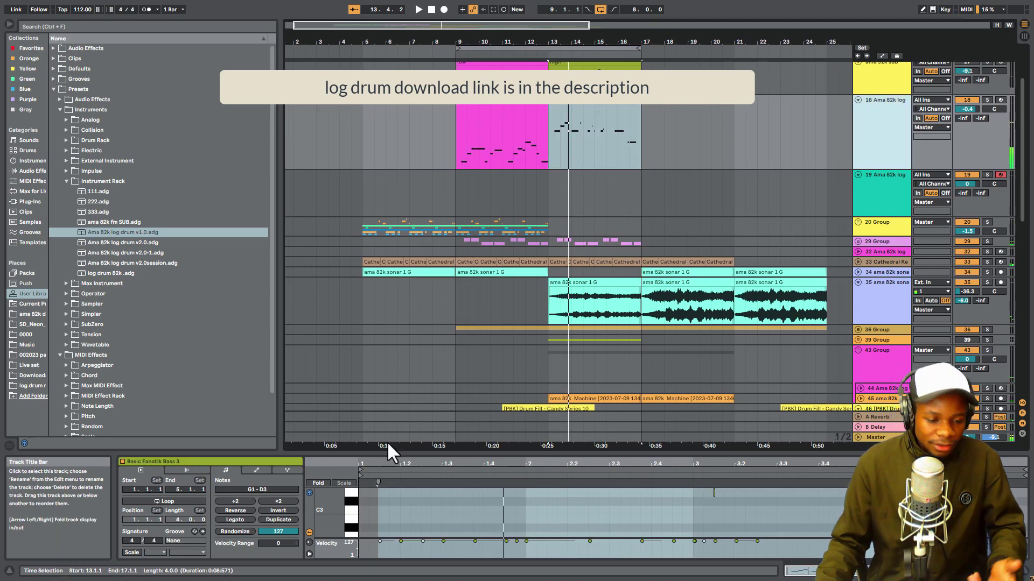
{"action": "left_click", "coordinate": [807, 571]}
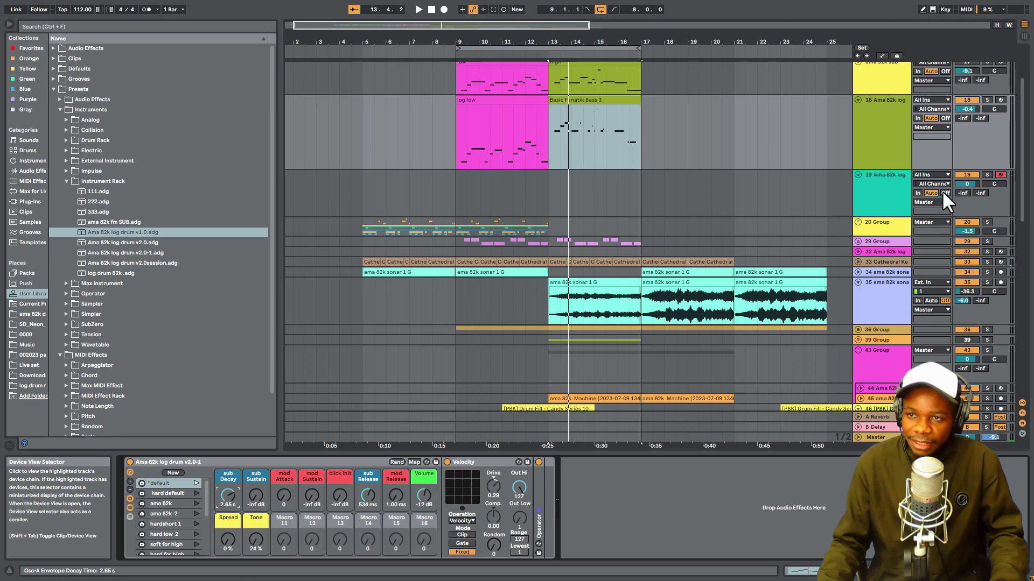
{"action": "left_click", "coordinate": [990, 100]}
{"action": "key", "text": "space"}
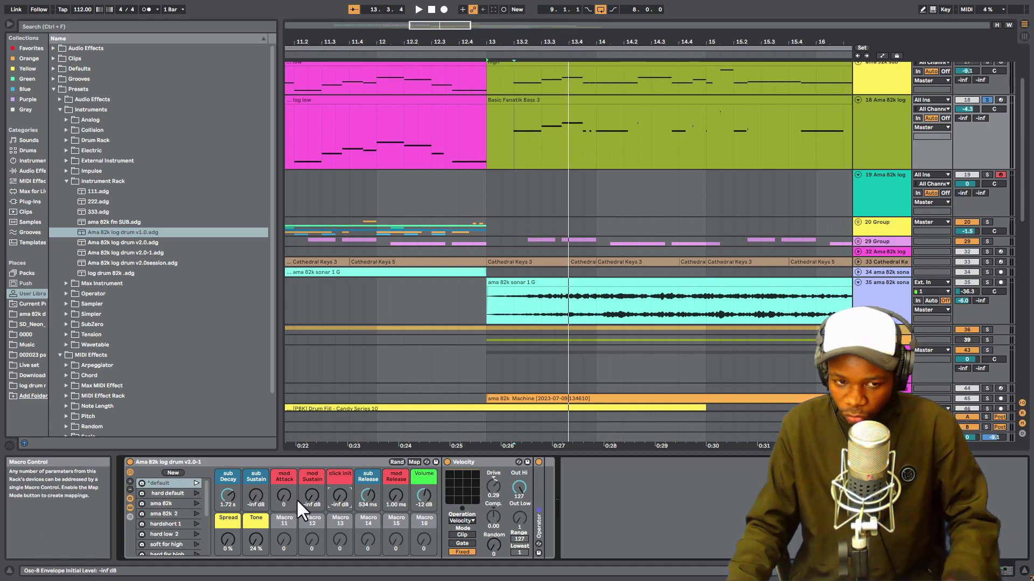
- Set the mod Attack macro to 12 and mod Sustain to -25 dB, auditioning the bass clip with mod Sustain raised and fully down
{"action": "left_click_drag", "start_coordinate": [284, 497], "coordinate": [283, 491]}
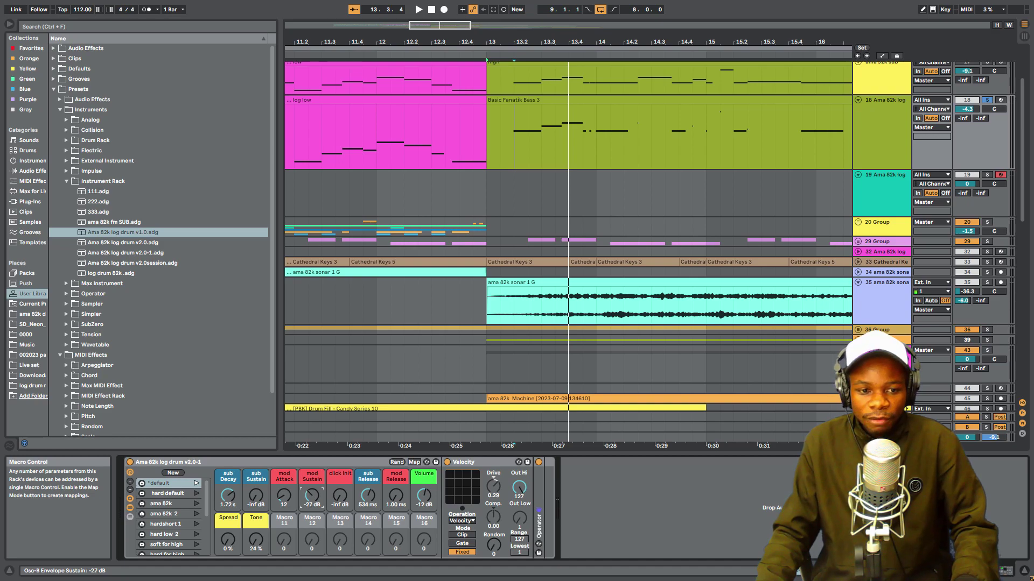
{"action": "key", "text": "space"}
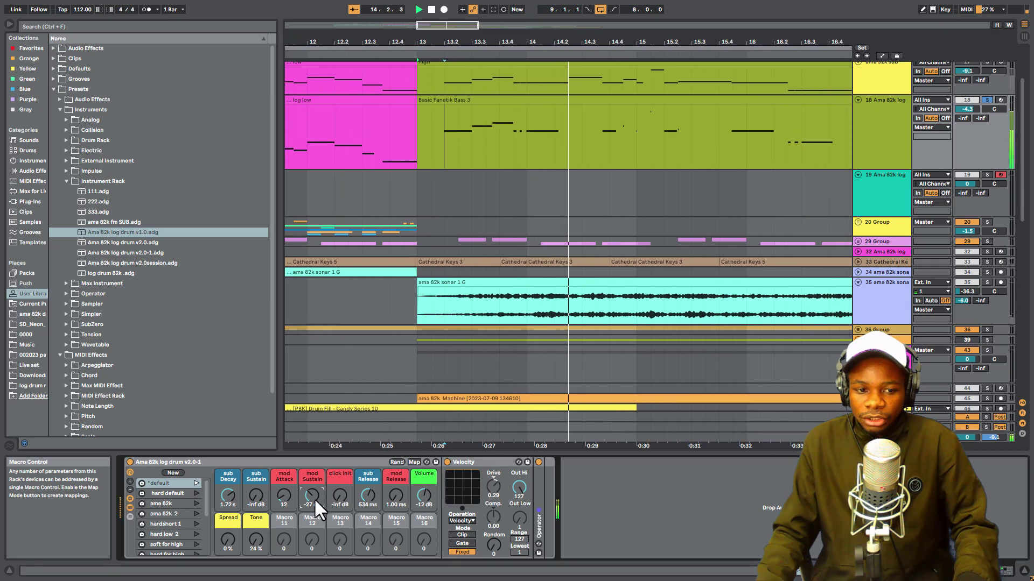
{"action": "left_click_drag", "start_coordinate": [315, 498], "coordinate": [314, 533]}
{"action": "key", "text": "space"}
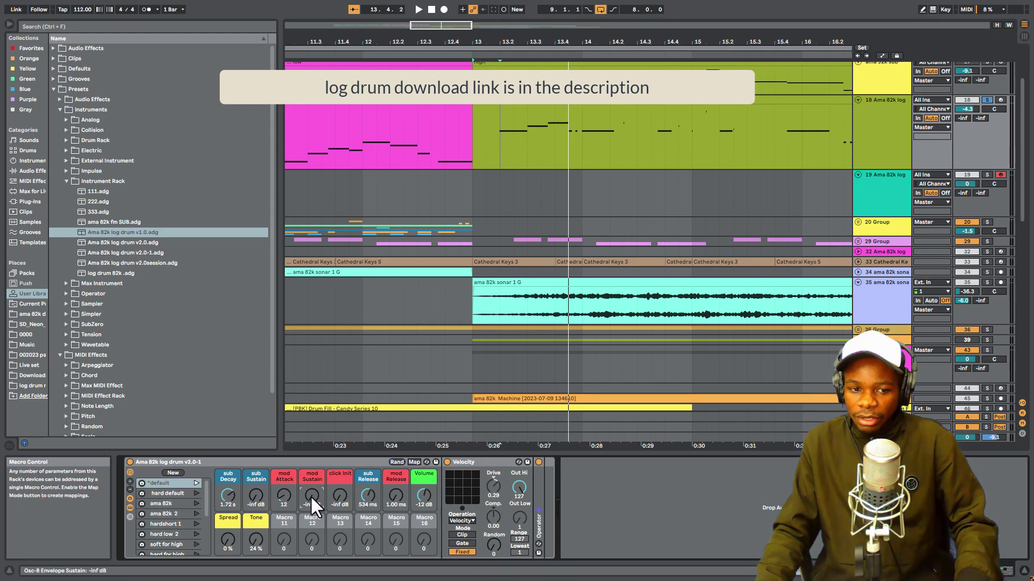
{"action": "left_click_drag", "start_coordinate": [310, 495], "coordinate": [310, 463]}
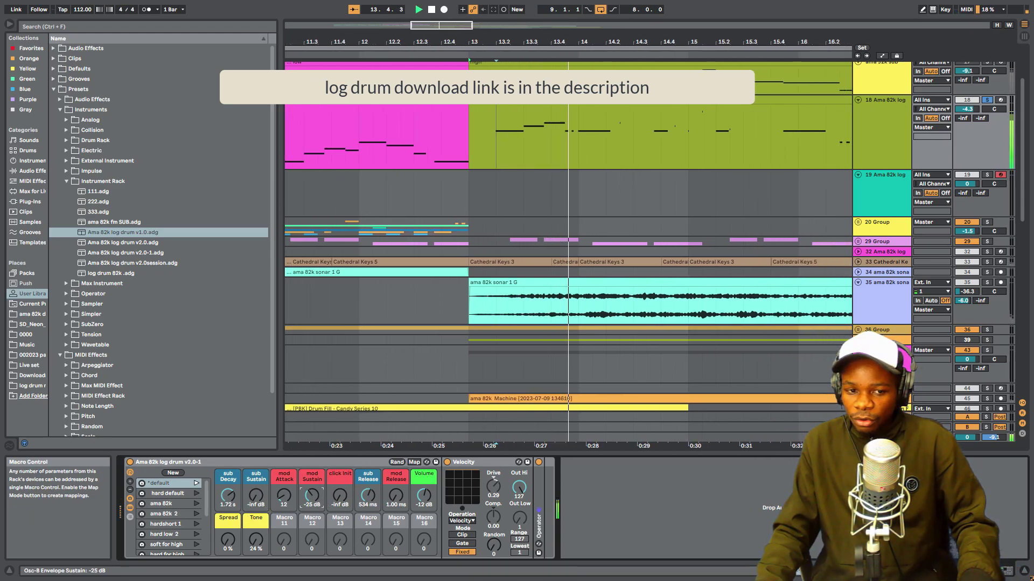
{"action": "key", "text": "space"}
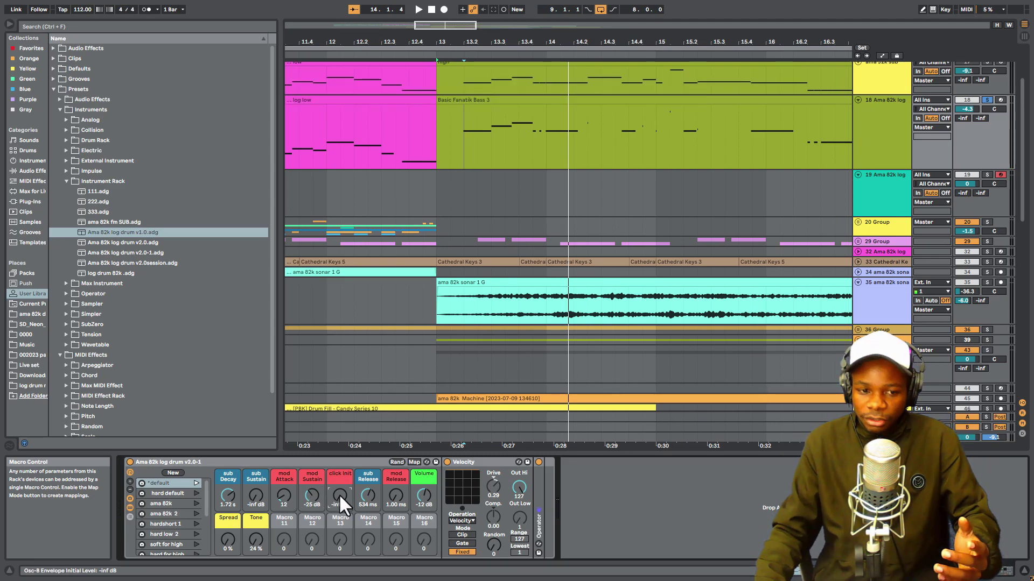
- Set click Init to -8.8 dB, mod Release to 723 ms and mod Sustain to -27 dB while auditioning the soloed track 18
{"action": "left_click_drag", "start_coordinate": [340, 494], "coordinate": [339, 489]}
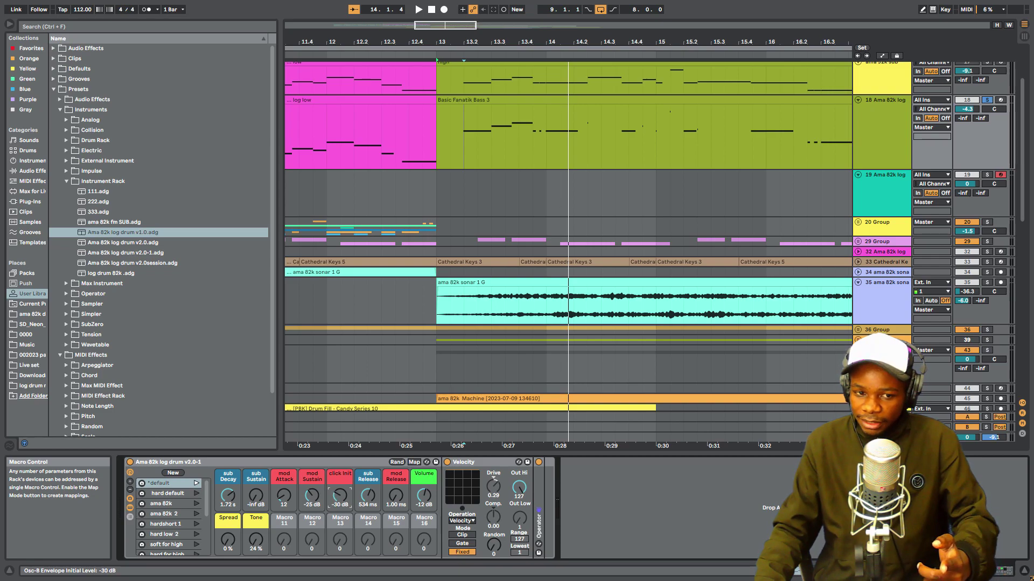
{"action": "key", "text": "space"}
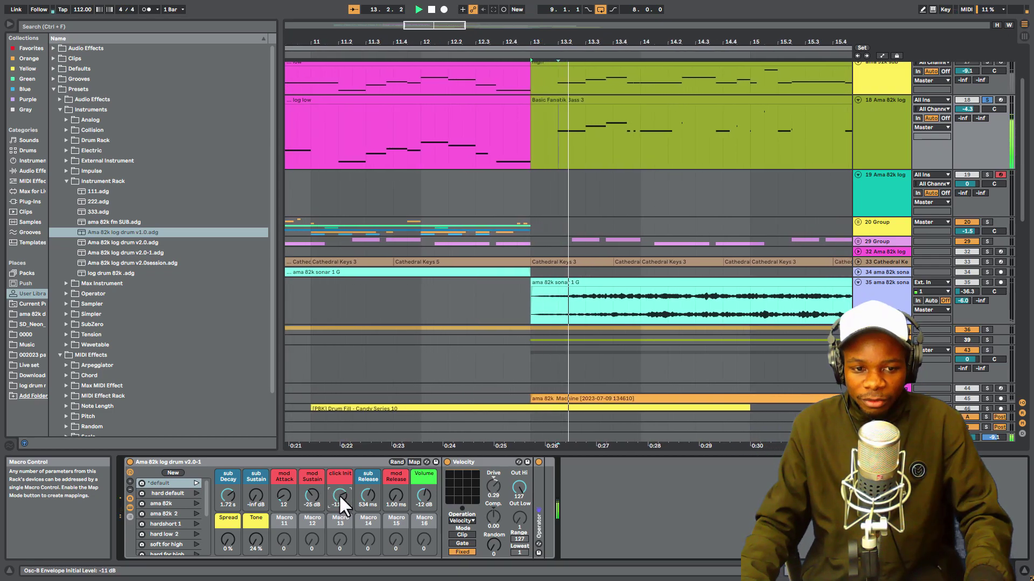
{"action": "left_click_drag", "start_coordinate": [338, 495], "coordinate": [393, 489]}
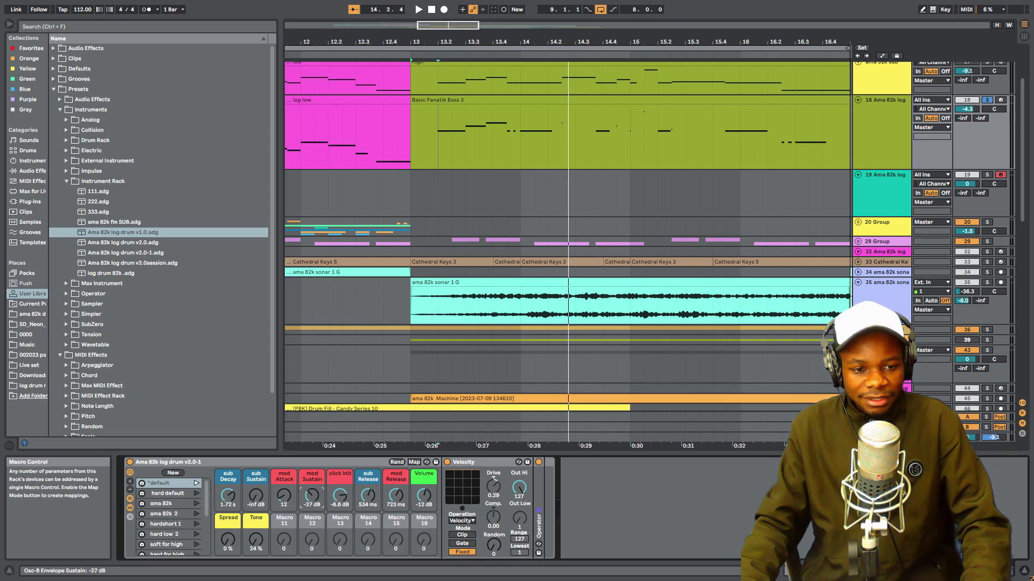
{"action": "left_click_drag", "start_coordinate": [310, 492], "coordinate": [310, 495]}
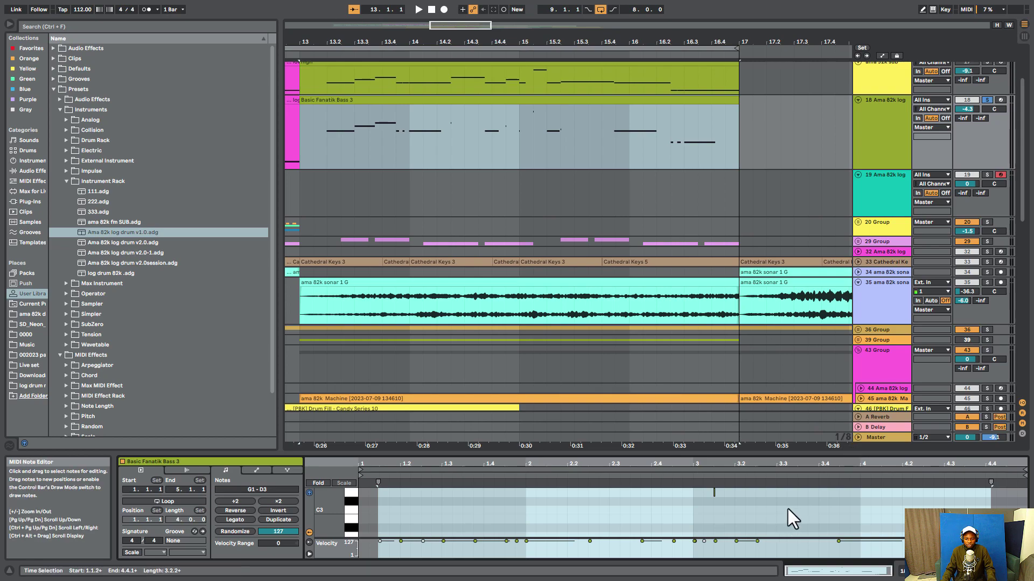
- Transpose all notes of the Basic Fanatik Bass 3 clip down one octave and play the clip
{"action": "key", "text": "ctrl+a"}
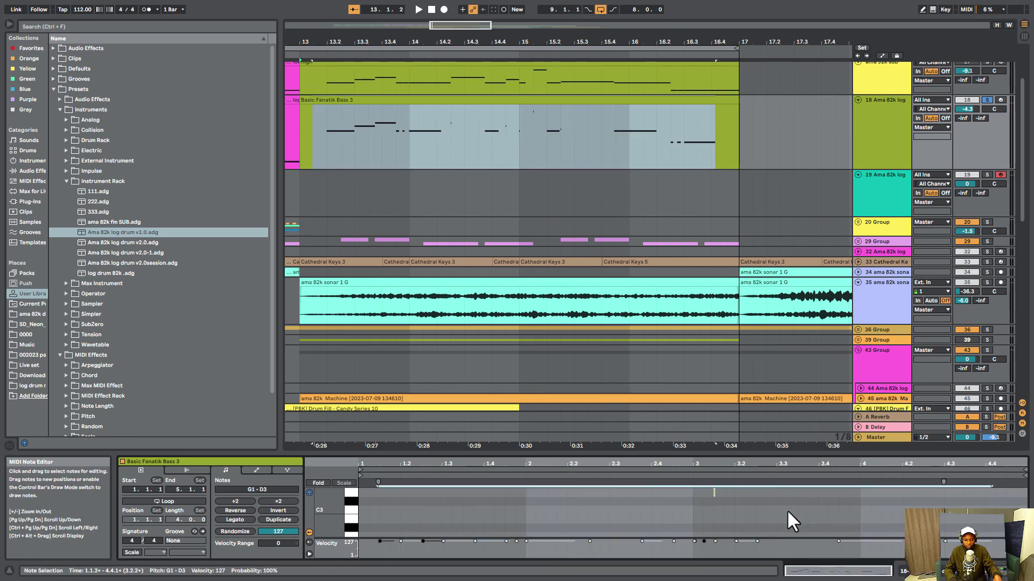
{"action": "key", "text": "shift+Down"}
{"action": "key", "text": "space"}
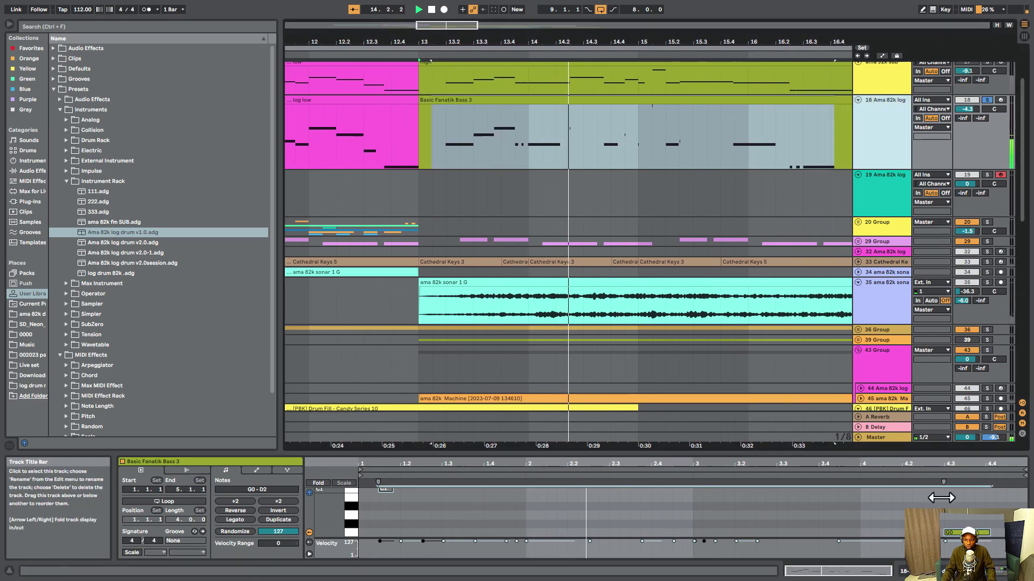
- Display the rack of track 18 during playback and set click Init to -10 dB and mod Sustain to -30 dB
{"action": "key", "text": "shift+Tab"}
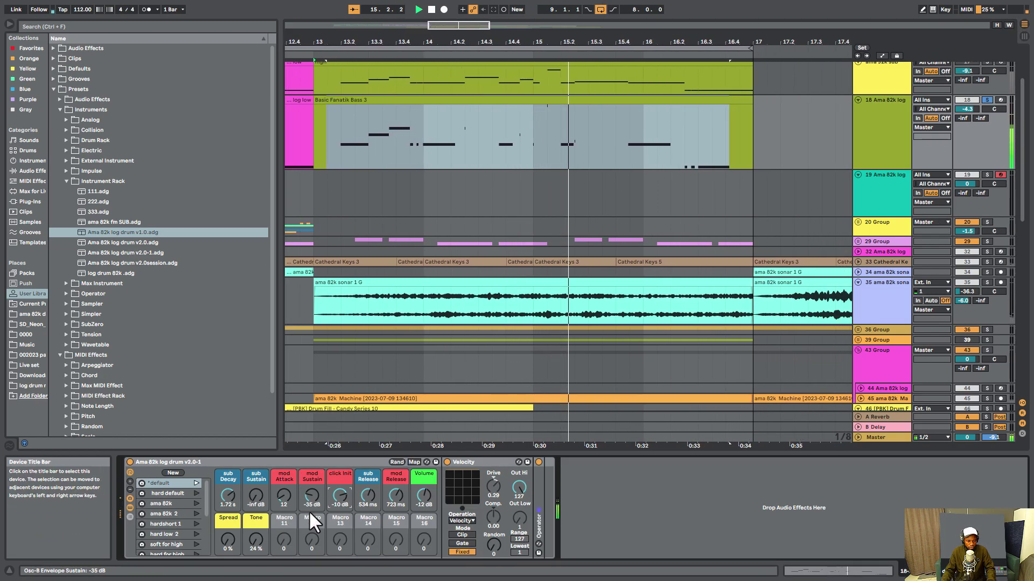
{"action": "left_click", "coordinate": [312, 497]}
{"action": "key", "text": "space"}
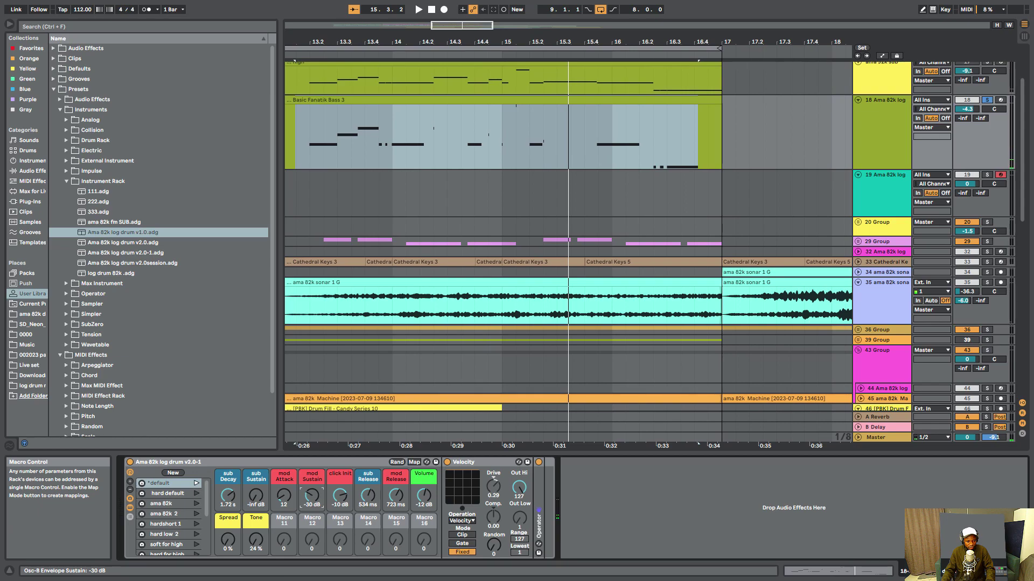
{"action": "key", "text": "space"}
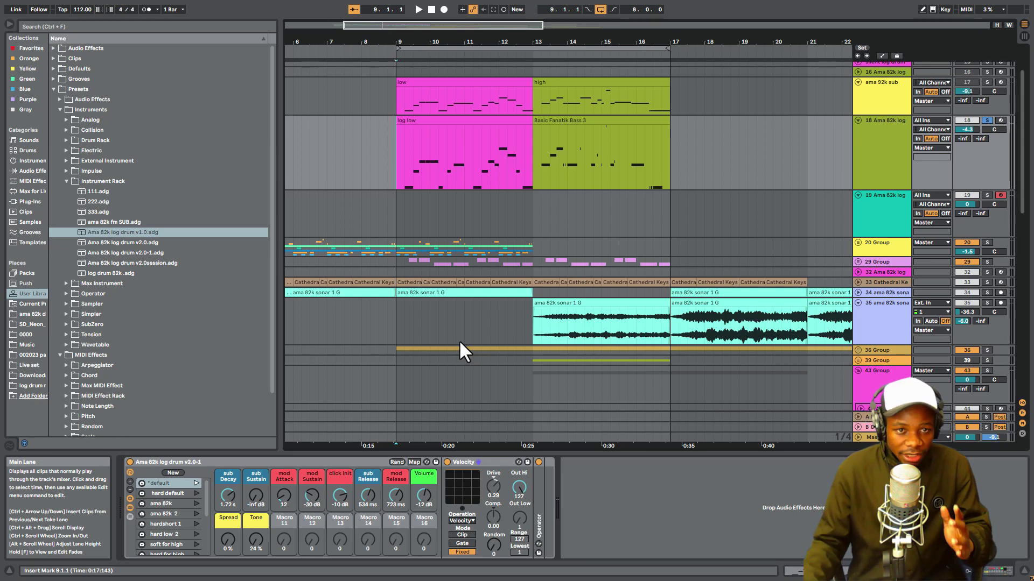
- Play the log low clip on track 18 and raise the rack's Volume macro to -9.1 dB
{"action": "double_click", "coordinate": [454, 134]}
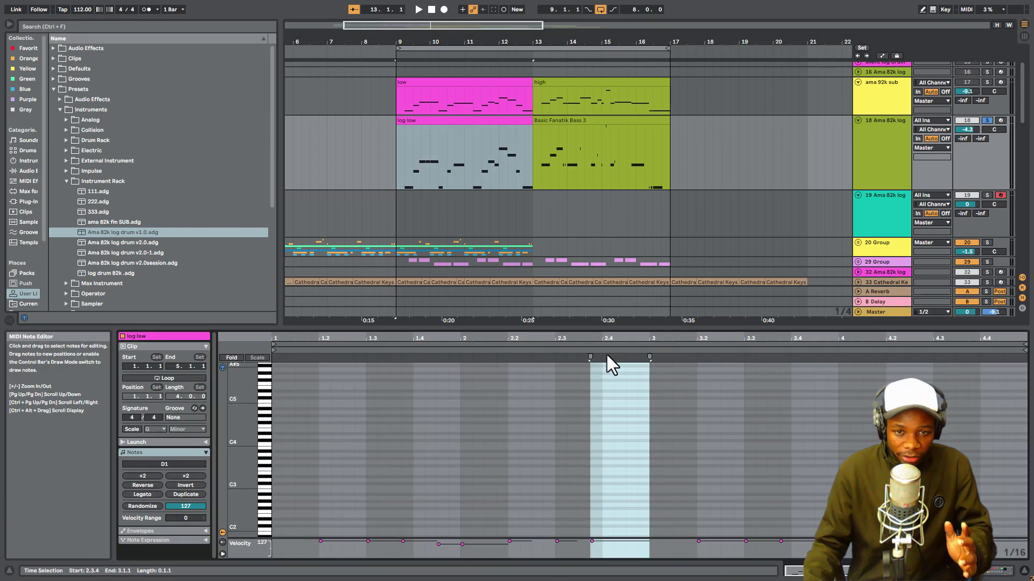
{"action": "left_click", "coordinate": [874, 172]}
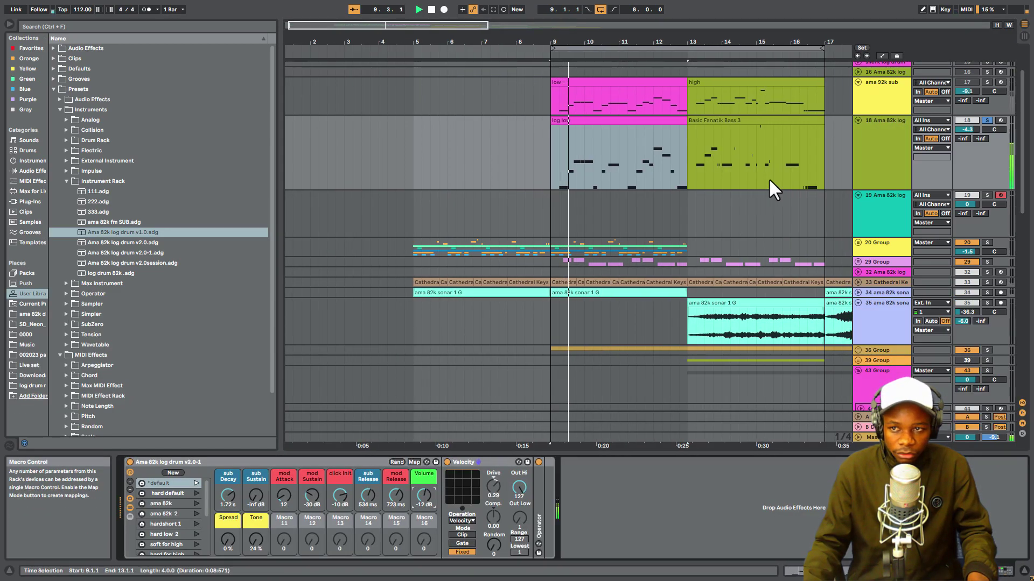
{"action": "key", "text": "space"}
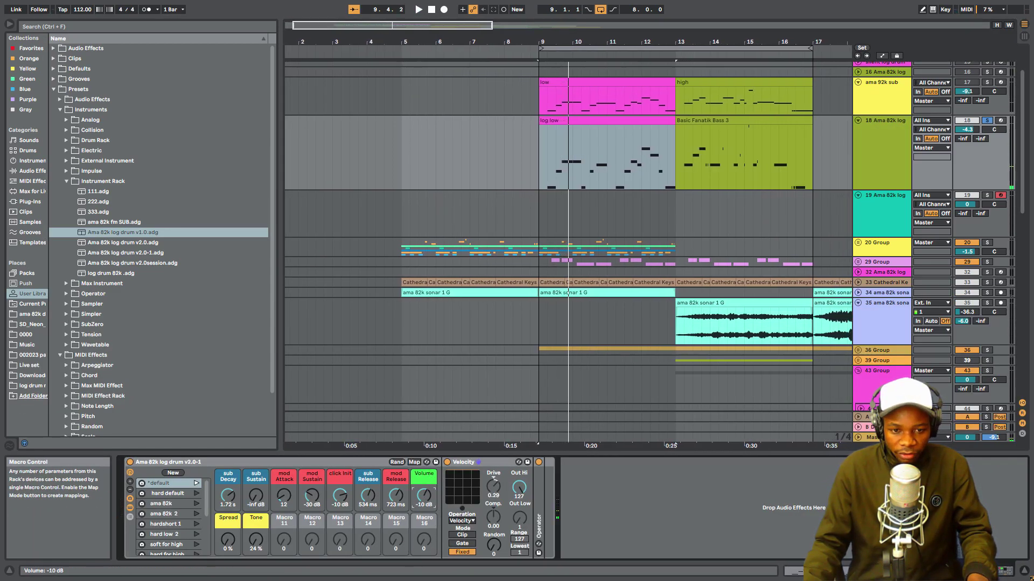
{"action": "left_click_drag", "start_coordinate": [424, 496], "coordinate": [422, 496]}
{"action": "key", "text": "space"}
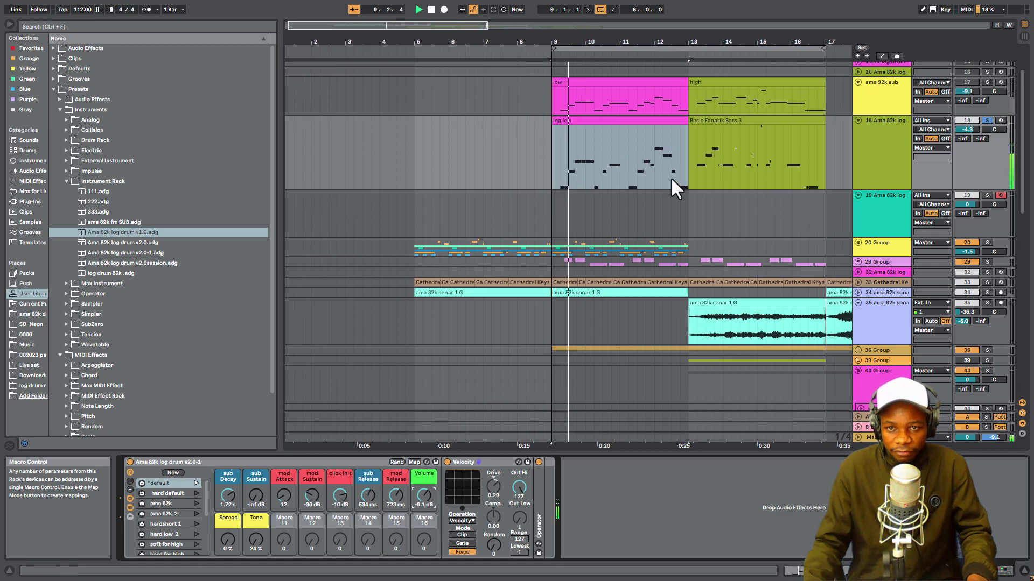
{"action": "key", "text": "space"}
- Play the Basic Fanatik Bass 3 clip from bar 14 and set the rack's Volume macro to -12 dB
{"action": "left_click", "coordinate": [683, 160]}
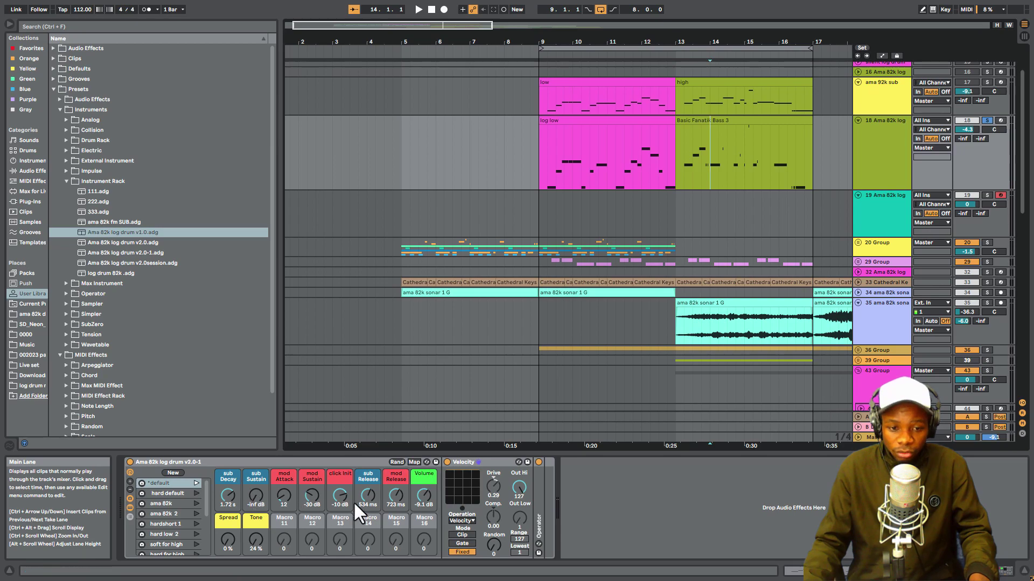
{"action": "key", "text": "space"}
{"action": "left_click_drag", "start_coordinate": [427, 502], "coordinate": [427, 509]}
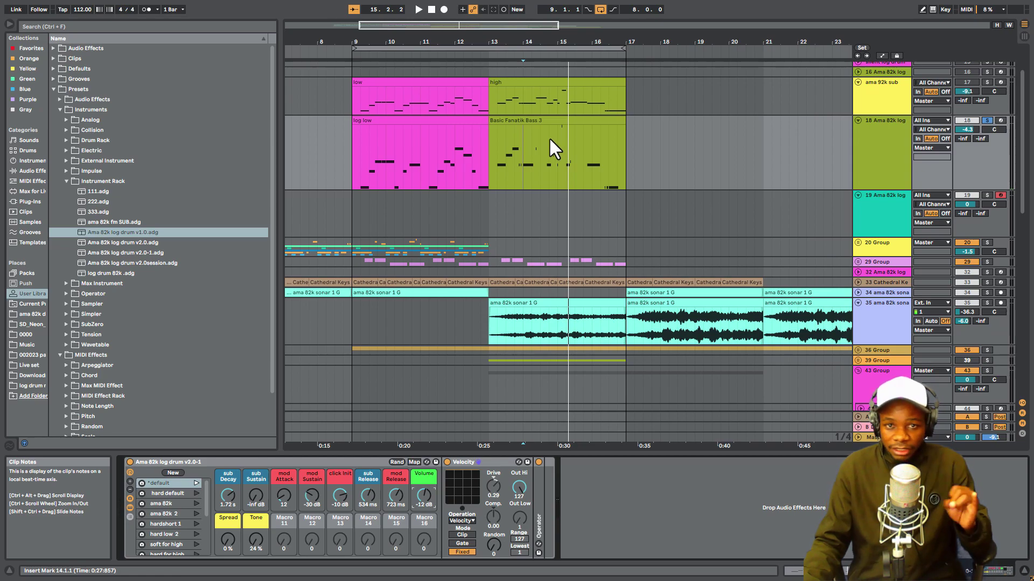
{"action": "key", "text": "space"}
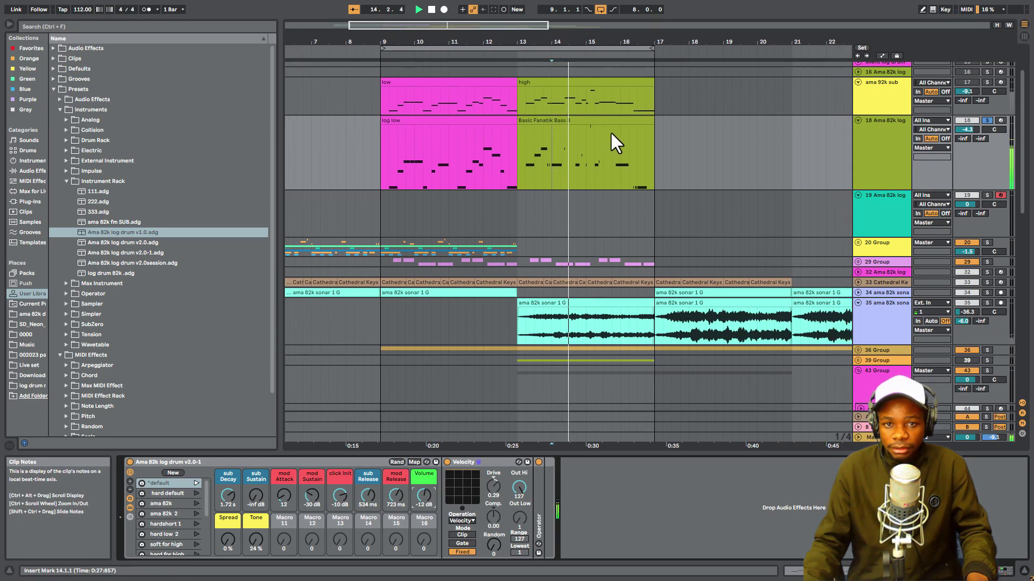
{"action": "key", "text": "space"}
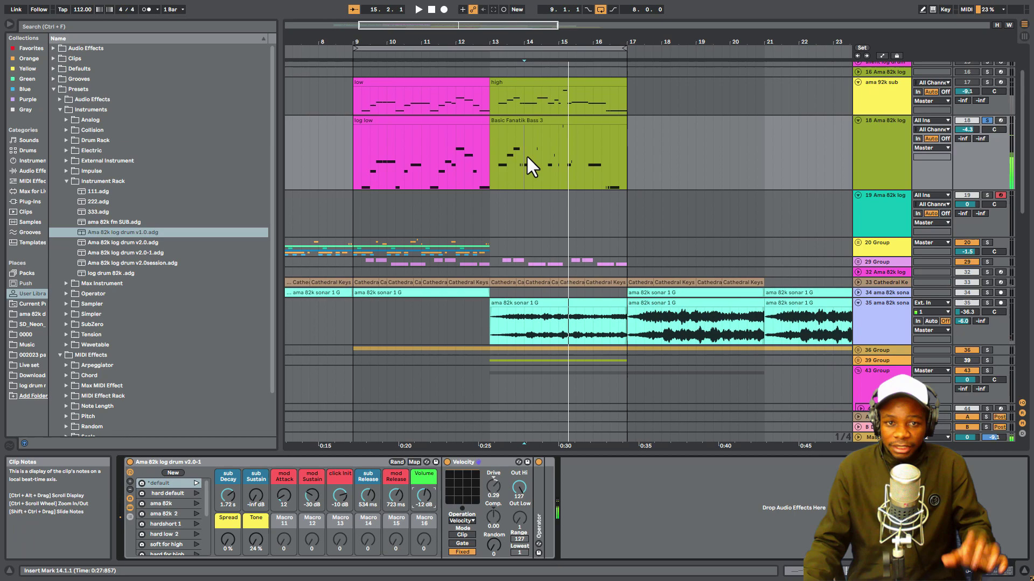
{"action": "left_click", "coordinate": [522, 165]}
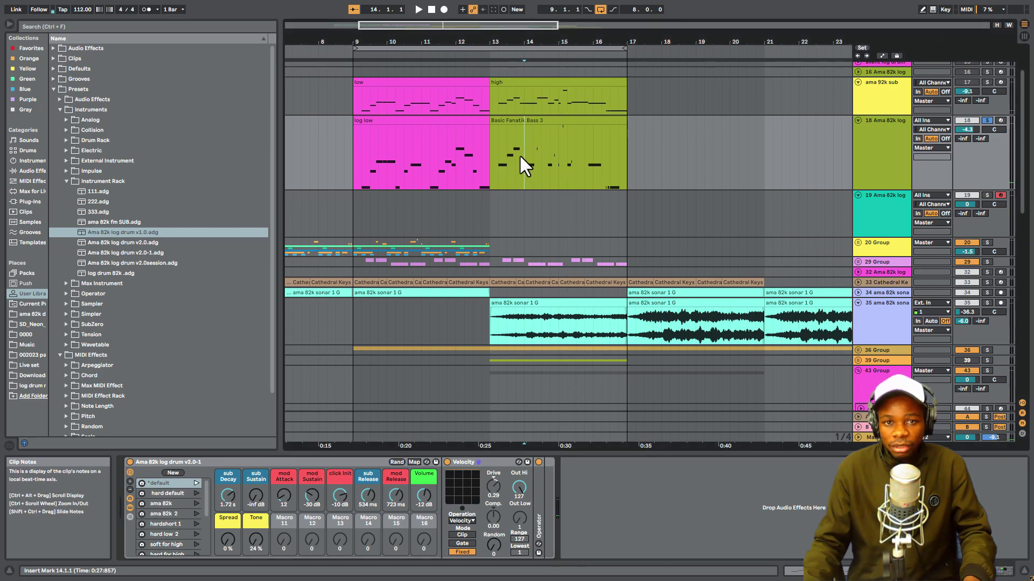
- Open the Basic Fanatik Bass 3 clip in an enlarged, zoomed-in note editor and compare its short and long notes by ear
{"action": "double_click", "coordinate": [562, 122]}
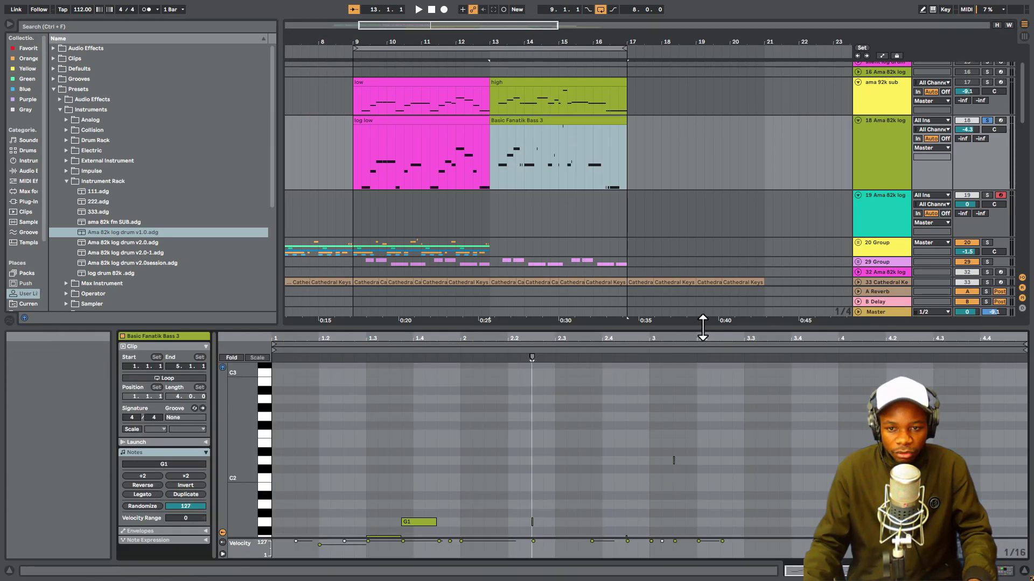
{"action": "left_click_drag", "start_coordinate": [703, 327], "coordinate": [646, 90]}
{"action": "left_click_drag", "start_coordinate": [537, 103], "coordinate": [590, 247]}
{"action": "key", "text": "space"}
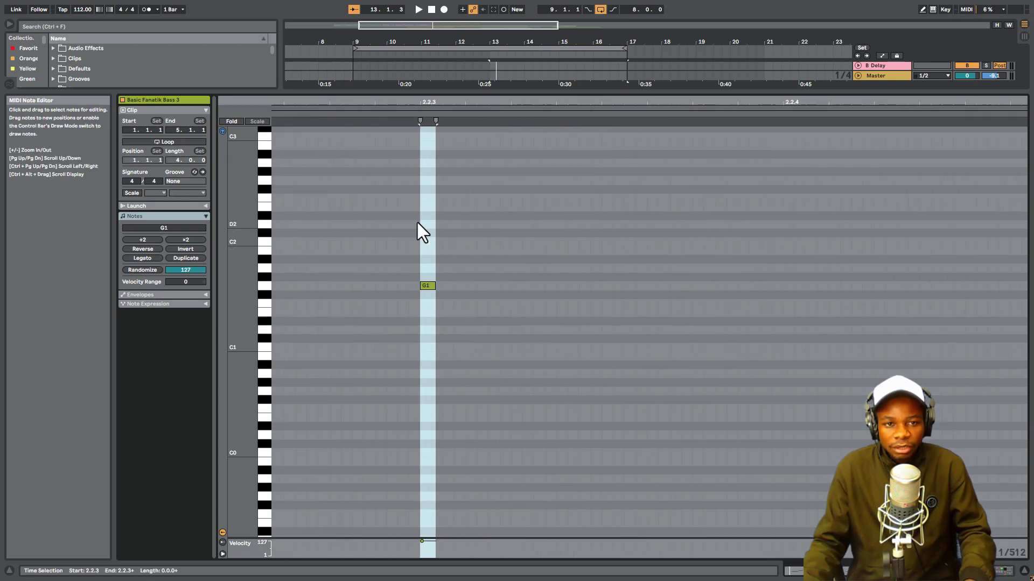
{"action": "left_click", "coordinate": [416, 221]}
{"action": "key", "text": "space"}
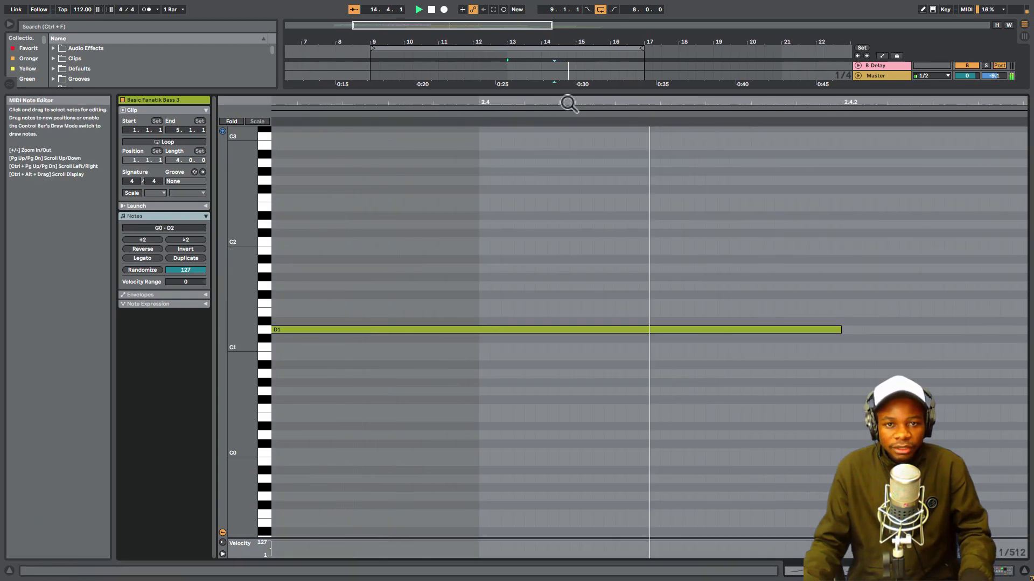
{"action": "key", "text": "space"}
{"action": "left_click_drag", "start_coordinate": [568, 104], "coordinate": [736, 94]}
{"action": "key", "text": "space"}
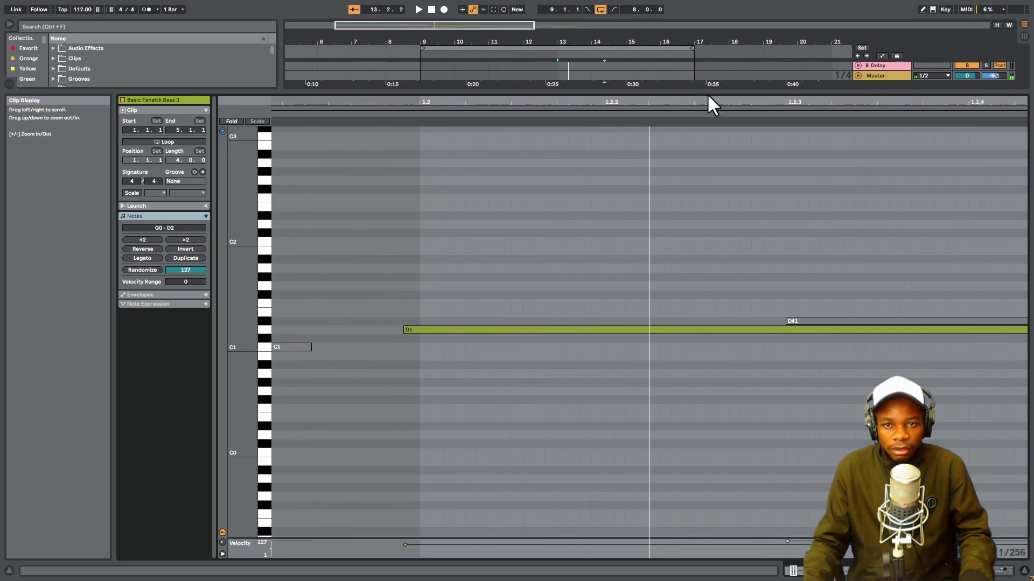
- Split the Basic Fanatik Bass 3 clip on track 18 at position 14.2.3
{"action": "left_click_drag", "start_coordinate": [707, 95], "coordinate": [679, 371]}
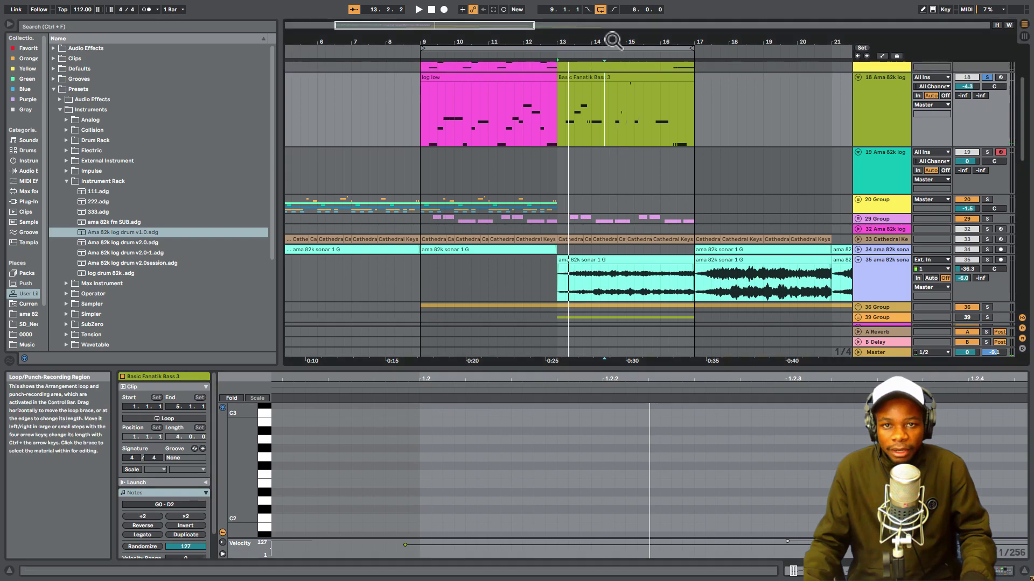
{"action": "left_click_drag", "start_coordinate": [611, 41], "coordinate": [583, 149]}
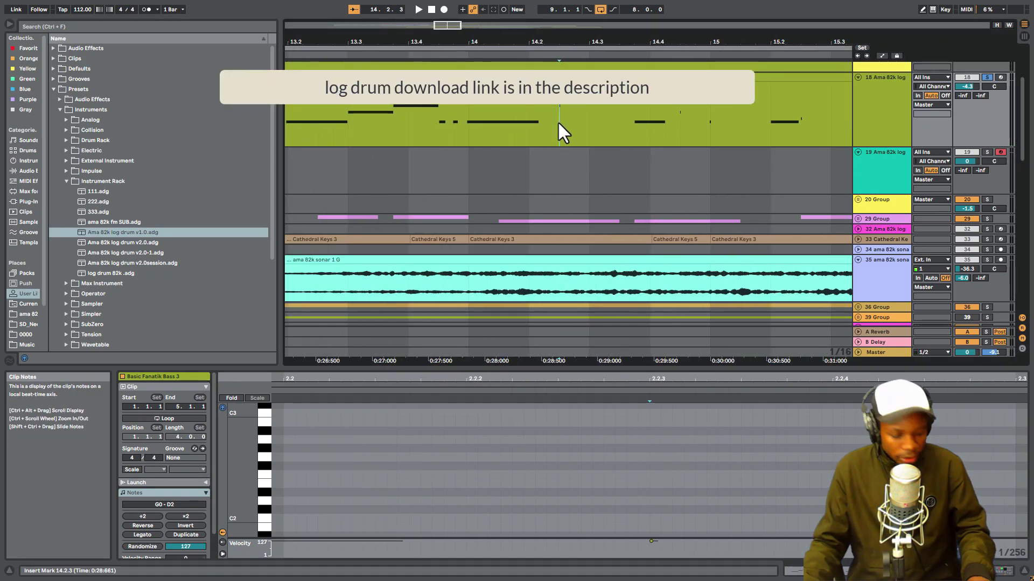
{"action": "key", "text": "ctrl+e"}
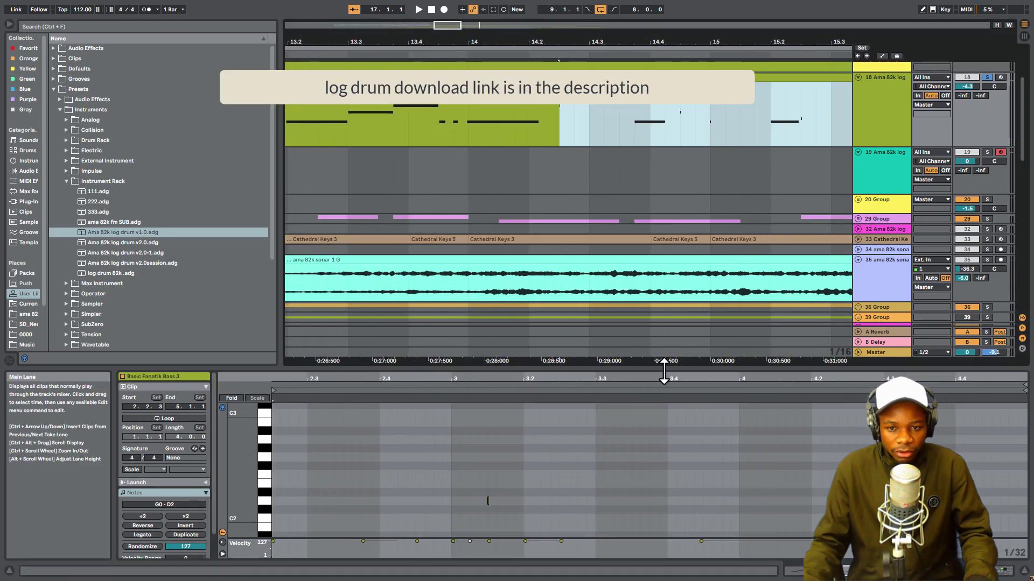
- Try lengthening the short G1 note at 2.2.3 to past 2.2.4, audition it, and undo the change
{"action": "left_click_drag", "start_coordinate": [665, 369], "coordinate": [643, 287]}
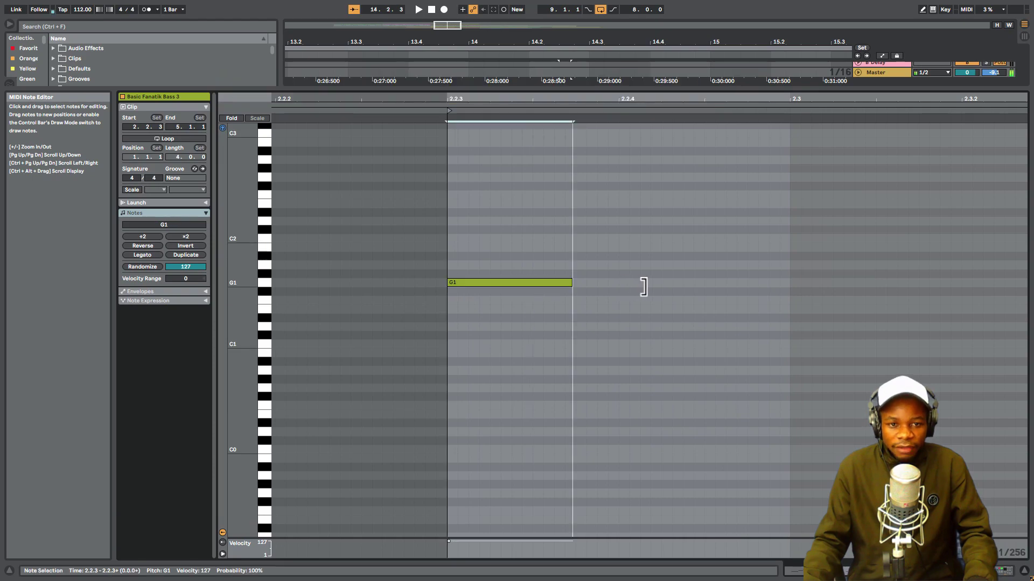
{"action": "scroll", "coordinate": [716, 278], "scroll_direction": "right", "scroll_amount": 5}
{"action": "scroll", "coordinate": [684, 279], "scroll_direction": "left", "scroll_amount": 2}
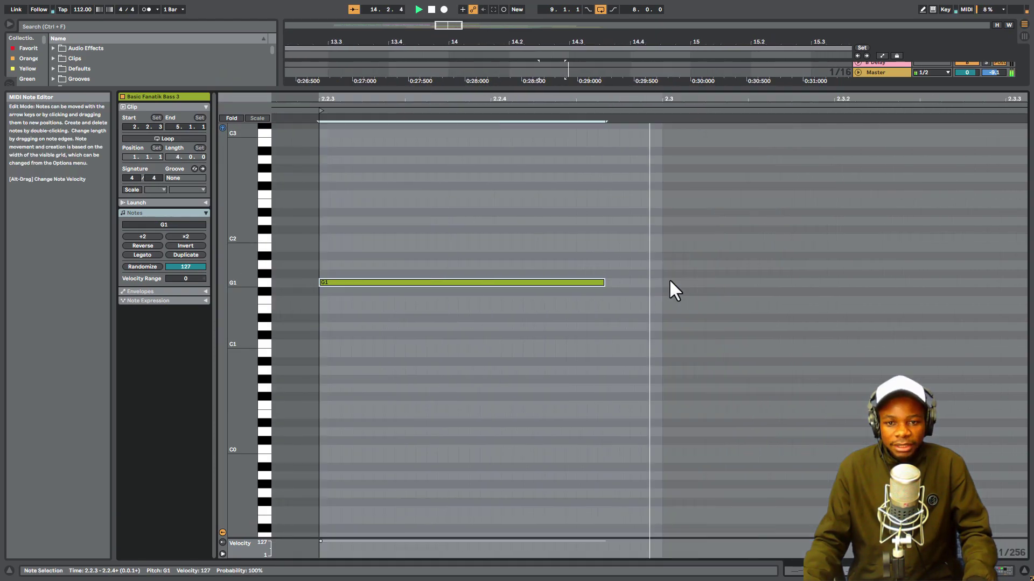
{"action": "scroll", "coordinate": [671, 279], "scroll_direction": "right", "scroll_amount": 2}
{"action": "key", "text": "ctrl+z"}
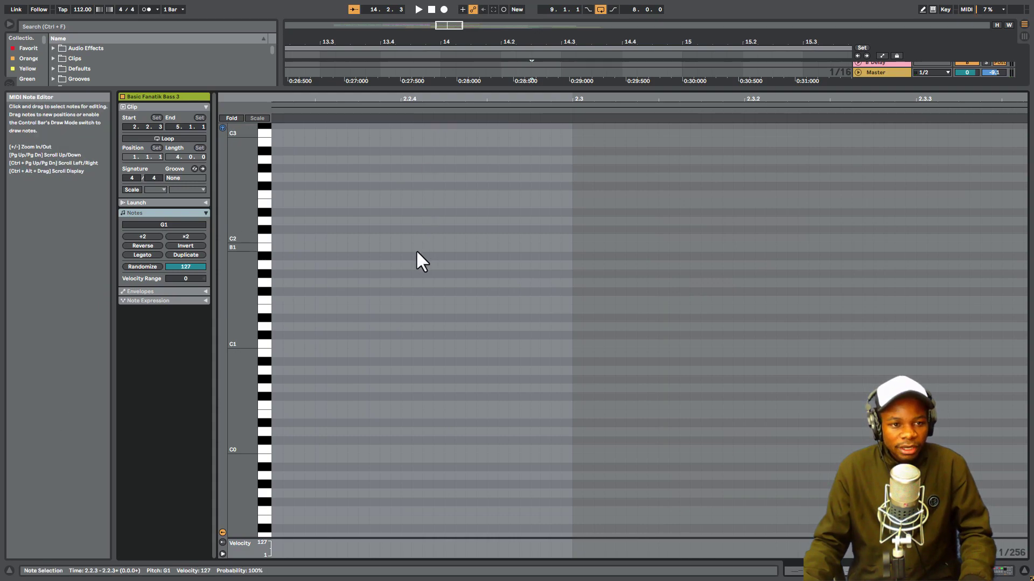
- Replay the split clip repeatedly from 2.2.3 to hear how the short G1 note sounds
{"action": "scroll", "coordinate": [420, 221], "scroll_direction": "down", "scroll_amount": 5}
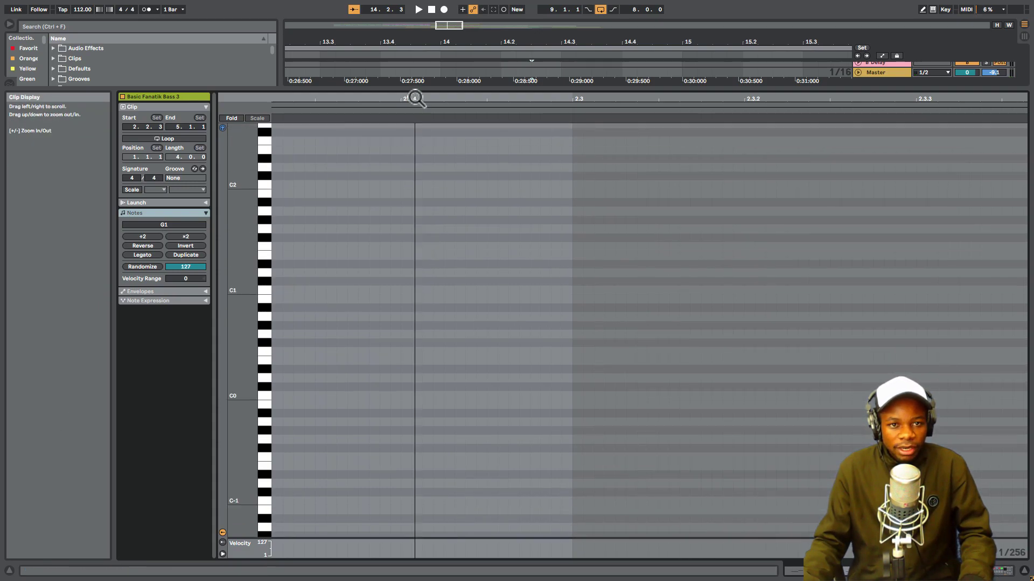
{"action": "key", "text": "space"}
{"action": "key", "text": "space"}
{"action": "key", "text": "space"}
{"action": "key", "text": "space"}
{"action": "key", "text": "space"}
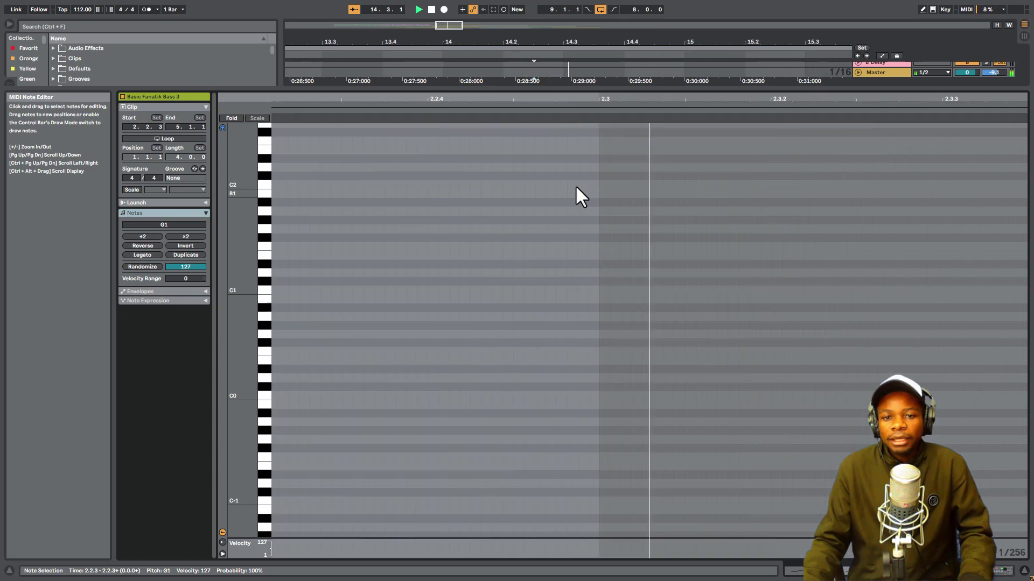
- Stop playback, shrink the note editor and show the whole run of track 18 clips in the arrangement
{"action": "key", "text": "space"}
{"action": "left_click_drag", "start_coordinate": [647, 90], "coordinate": [618, 324]}
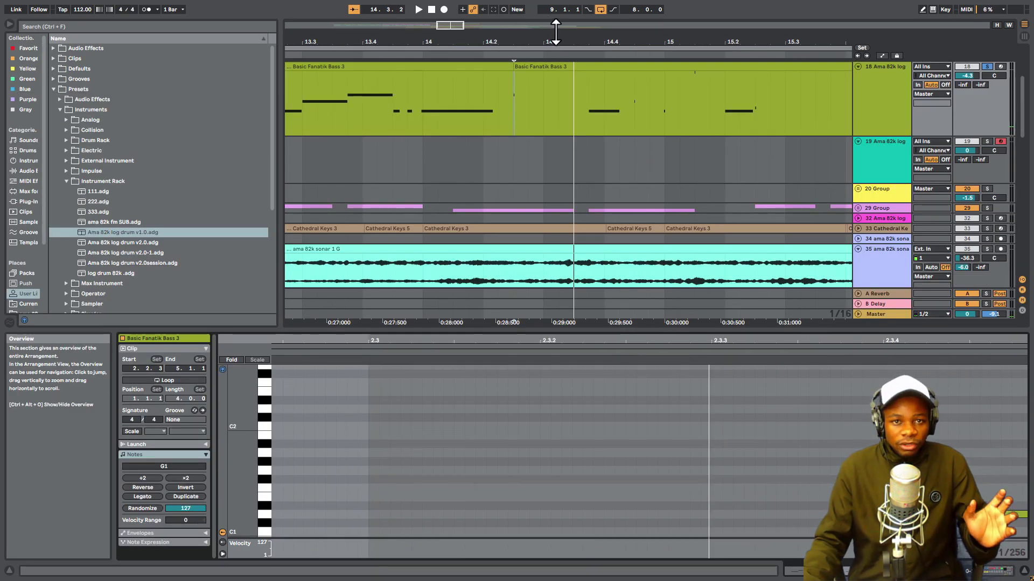
{"action": "left_click_drag", "start_coordinate": [572, 42], "coordinate": [561, 16]}
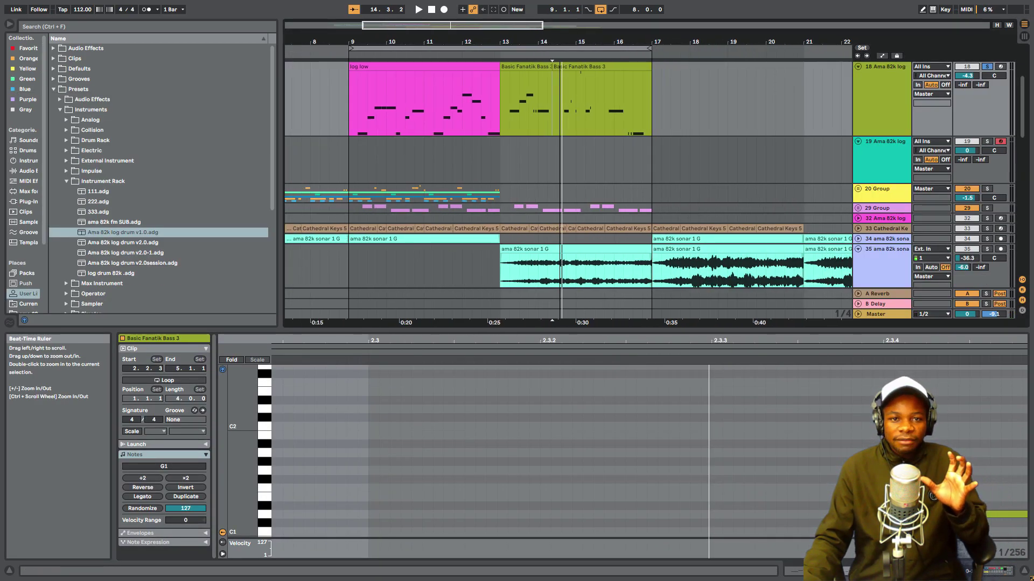
{"action": "double_click", "coordinate": [563, 67]}
{"action": "left_click_drag", "start_coordinate": [533, 343], "coordinate": [667, 467]}
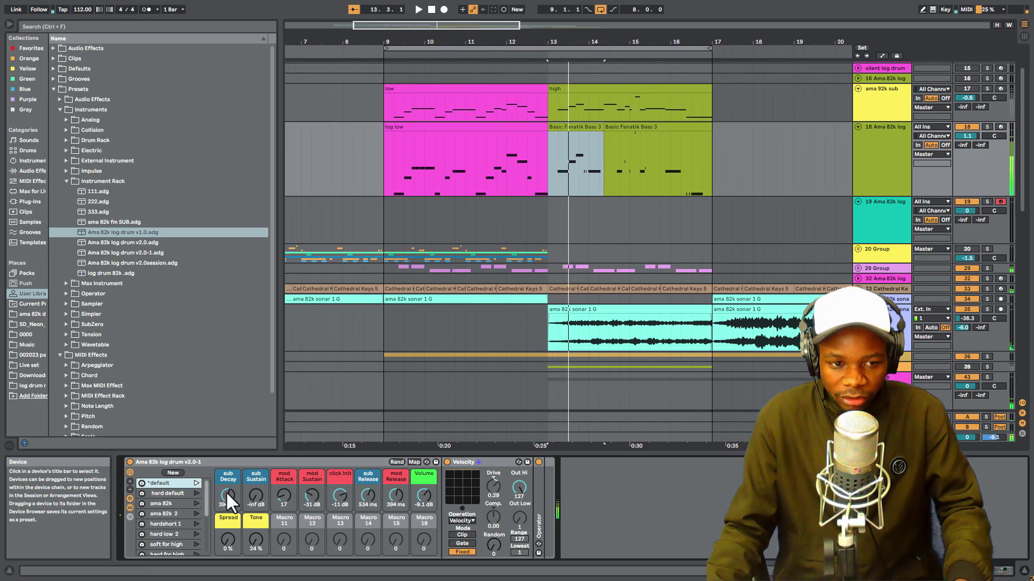
- Audition the first Basic Fanatik Bass 3 clip with the default, hard default, ama 82k and ama 82k 2 macro variations
{"action": "key", "text": "space"}
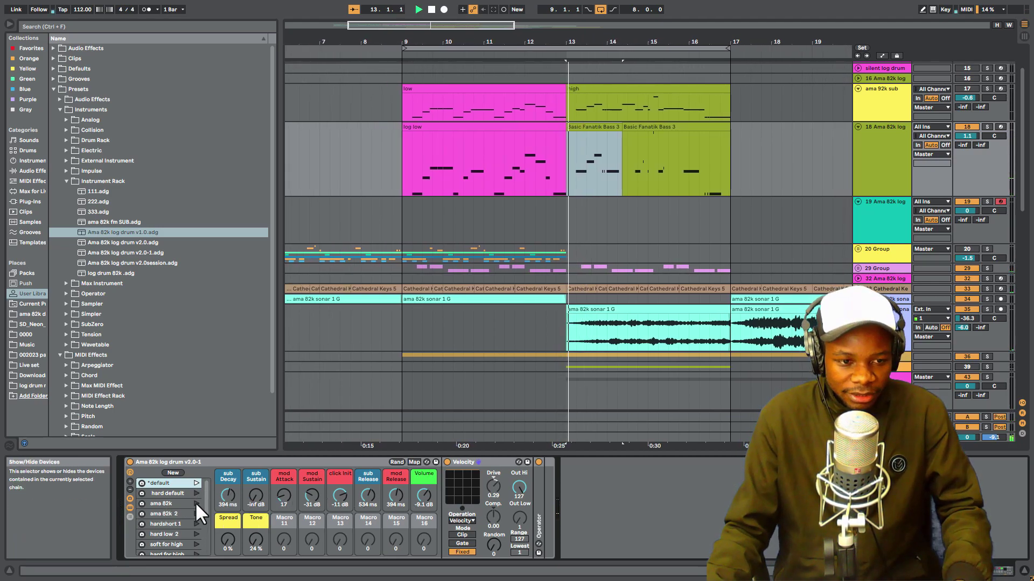
{"action": "key", "text": "space"}
{"action": "left_click", "coordinate": [195, 494]}
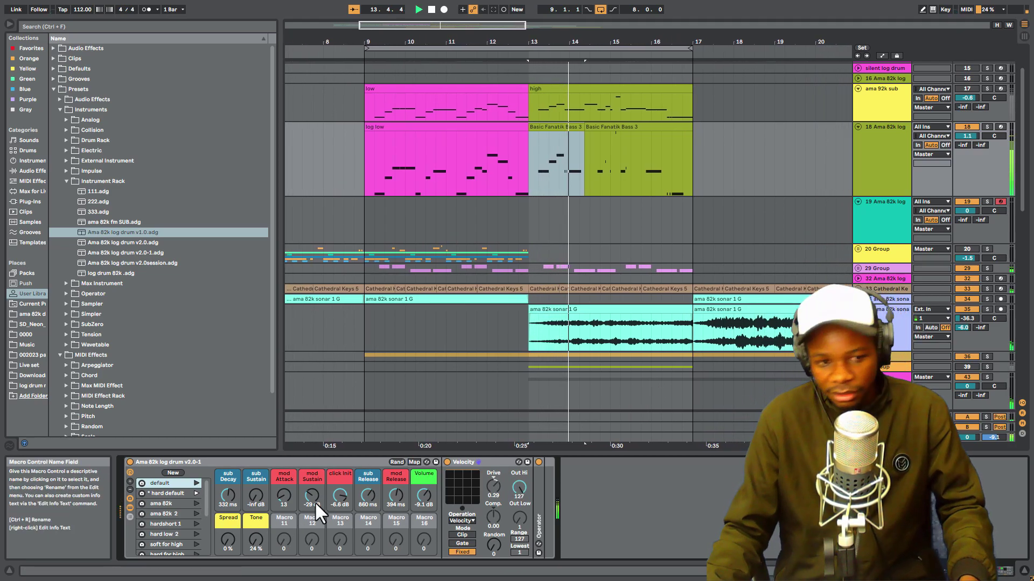
{"action": "left_click", "coordinate": [195, 503]}
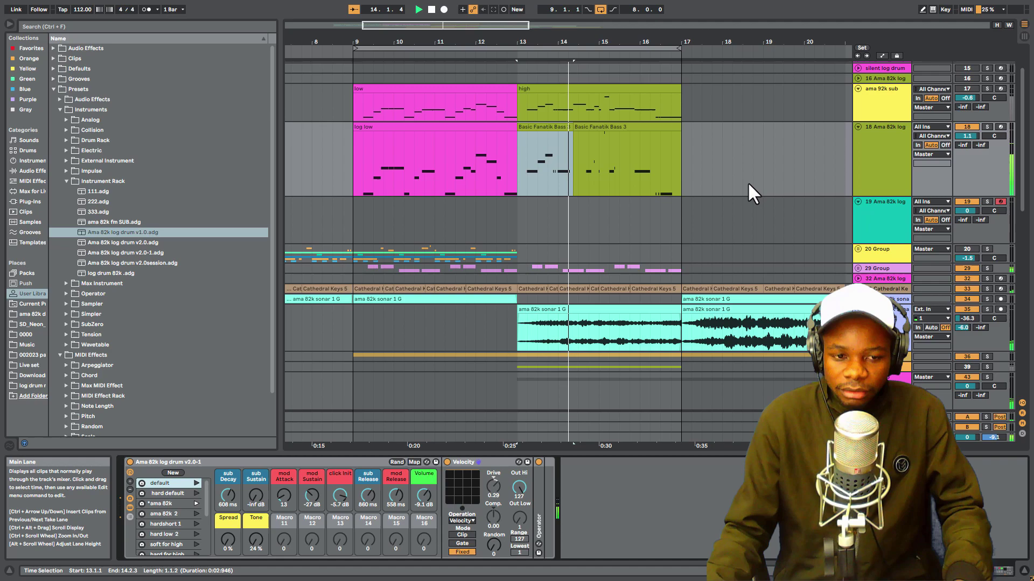
{"action": "scroll", "coordinate": [775, 189], "scroll_direction": "down", "scroll_amount": 2}
{"action": "scroll", "coordinate": [752, 194], "scroll_direction": "down", "scroll_amount": 2}
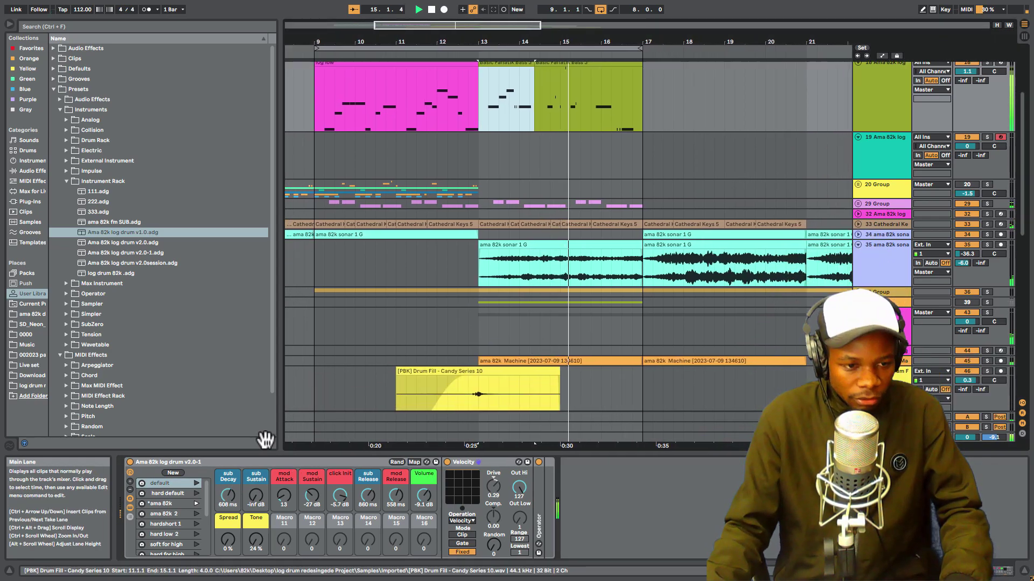
{"action": "left_click", "coordinate": [191, 513]}
{"action": "left_click", "coordinate": [192, 513]}
{"action": "key", "text": "space"}
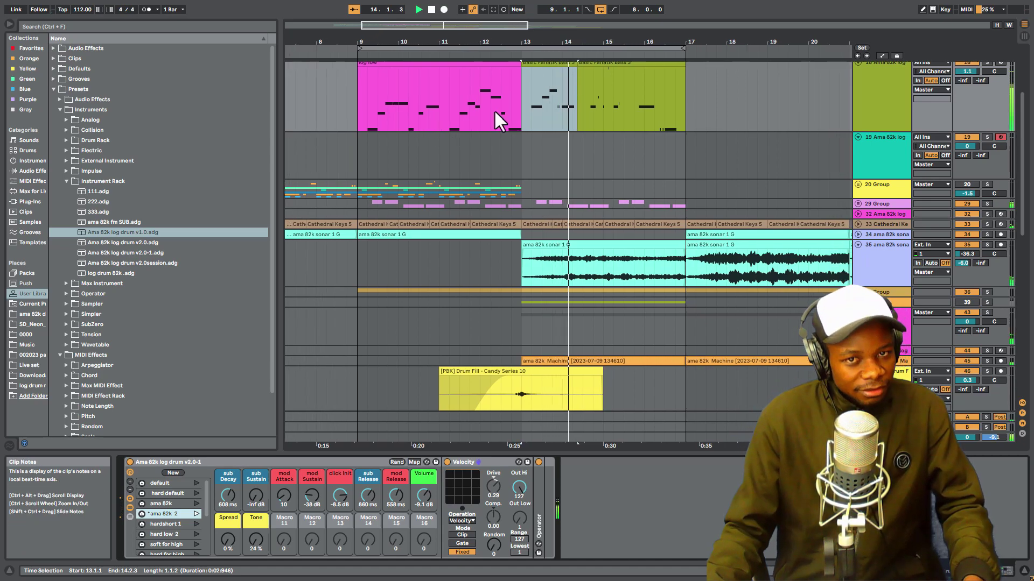
- Play the log low clip on track 18 and activate track 20 Group to hear them together
{"action": "left_click", "coordinate": [415, 65]}
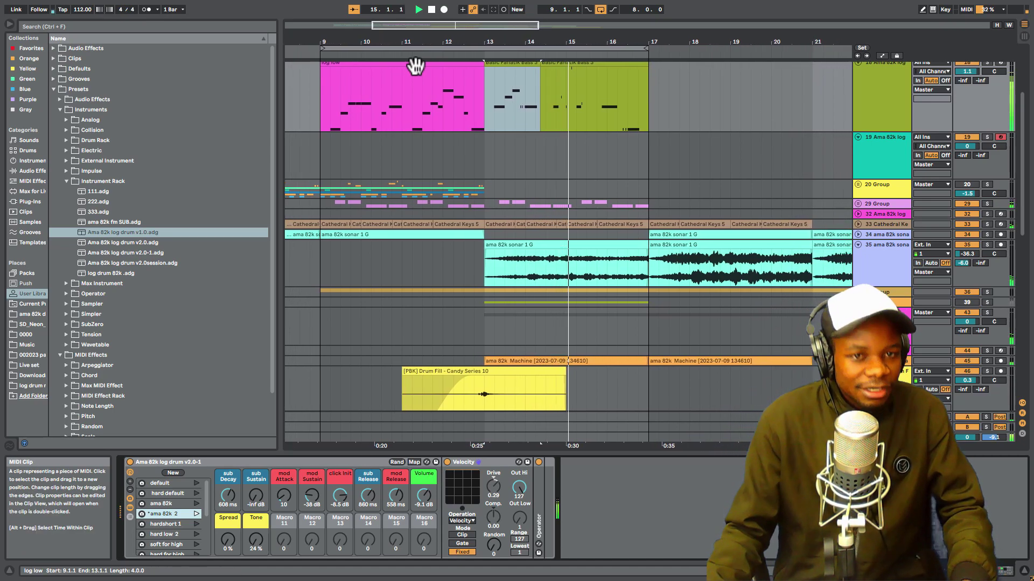
{"action": "left_click", "coordinate": [415, 66]}
{"action": "key", "text": "space"}
{"action": "key", "text": "space"}
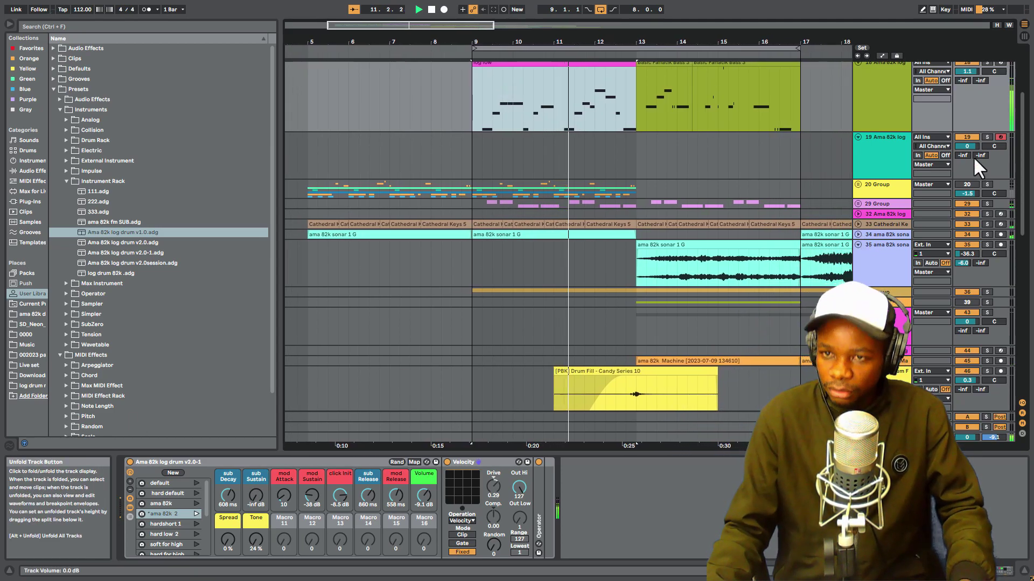
{"action": "left_click", "coordinate": [965, 185]}
{"action": "key", "text": "space"}
{"action": "key", "text": "space"}
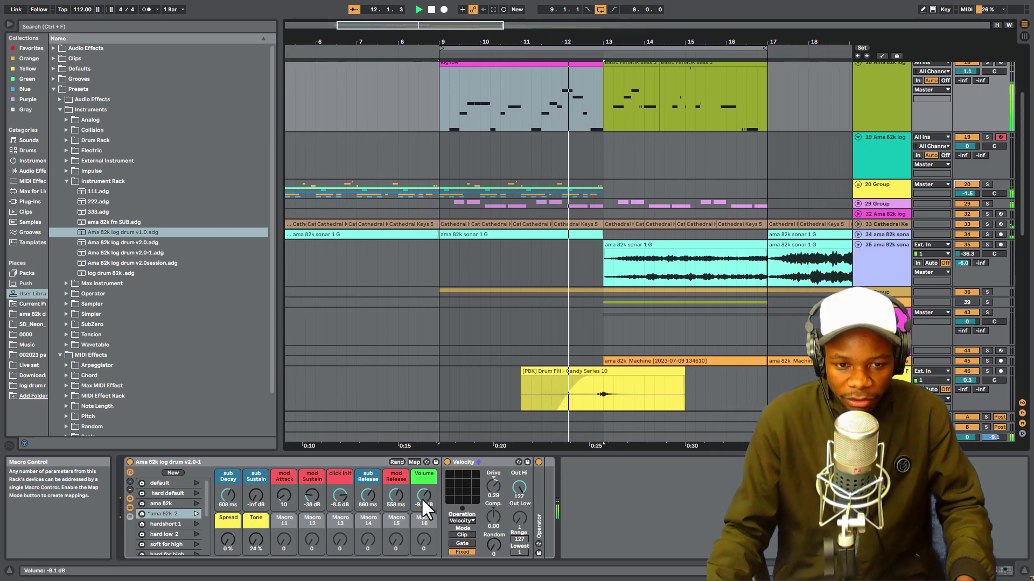
- Raise the rack's Volume macro to -7.9 dB and play the log low clip with the hardshort 1 variation
{"action": "left_click_drag", "start_coordinate": [423, 498], "coordinate": [423, 492]}
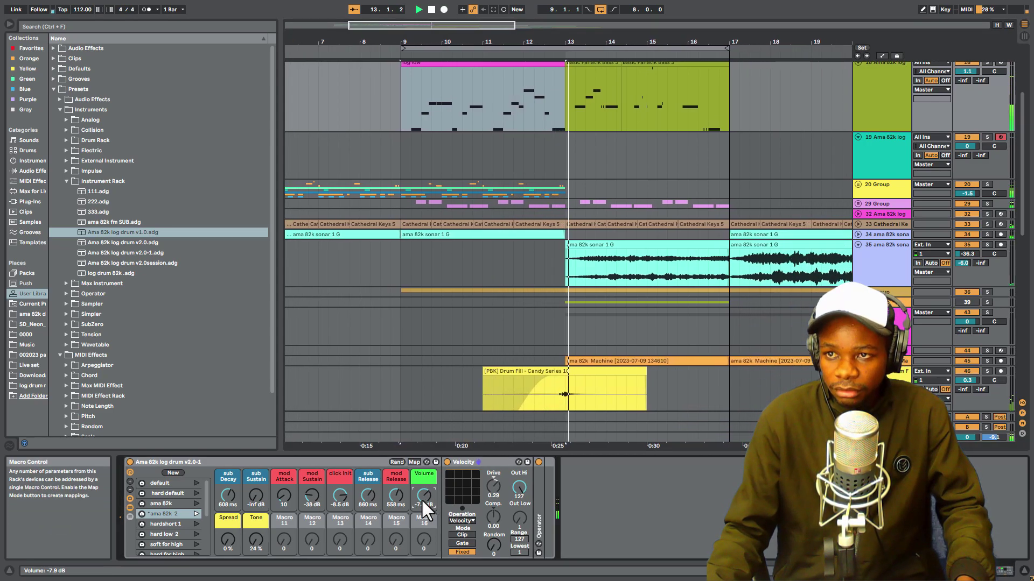
{"action": "key", "text": "space"}
{"action": "left_click", "coordinate": [195, 523]}
{"action": "key", "text": "space"}
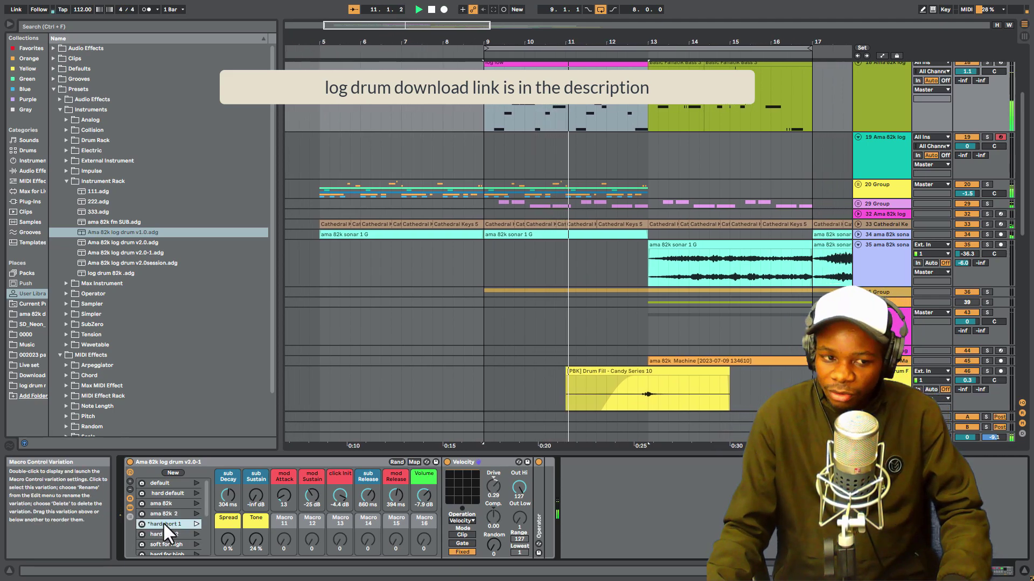
- Play the arrangement from the low clip and from the high clip on the ama 92k sub track
{"action": "scroll", "coordinate": [679, 250], "scroll_direction": "up", "scroll_amount": 1}
{"action": "scroll", "coordinate": [680, 249], "scroll_direction": "up", "scroll_amount": 5}
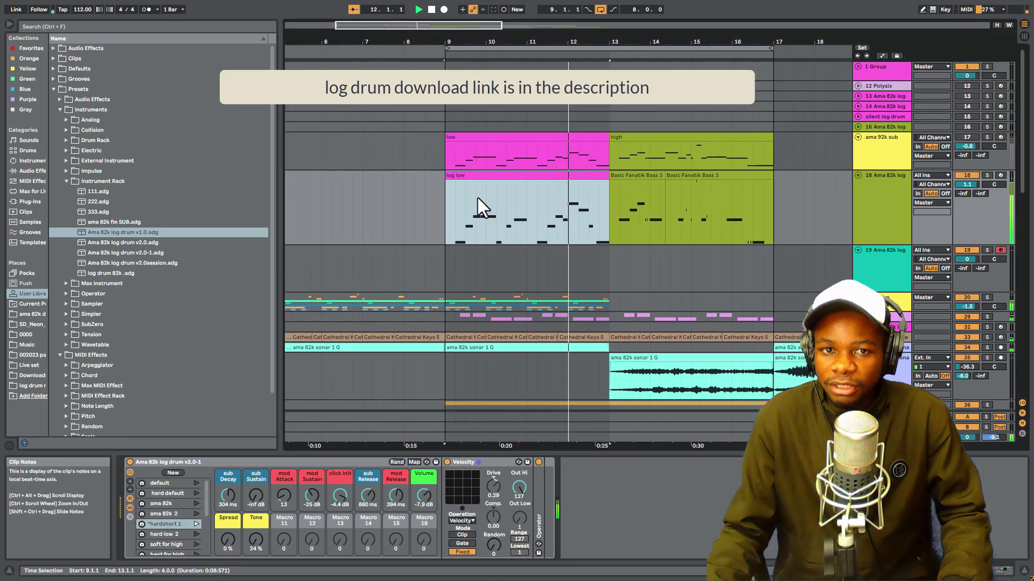
{"action": "key", "text": "space"}
{"action": "left_click", "coordinate": [515, 137]}
{"action": "key", "text": "space"}
{"action": "key", "text": "space"}
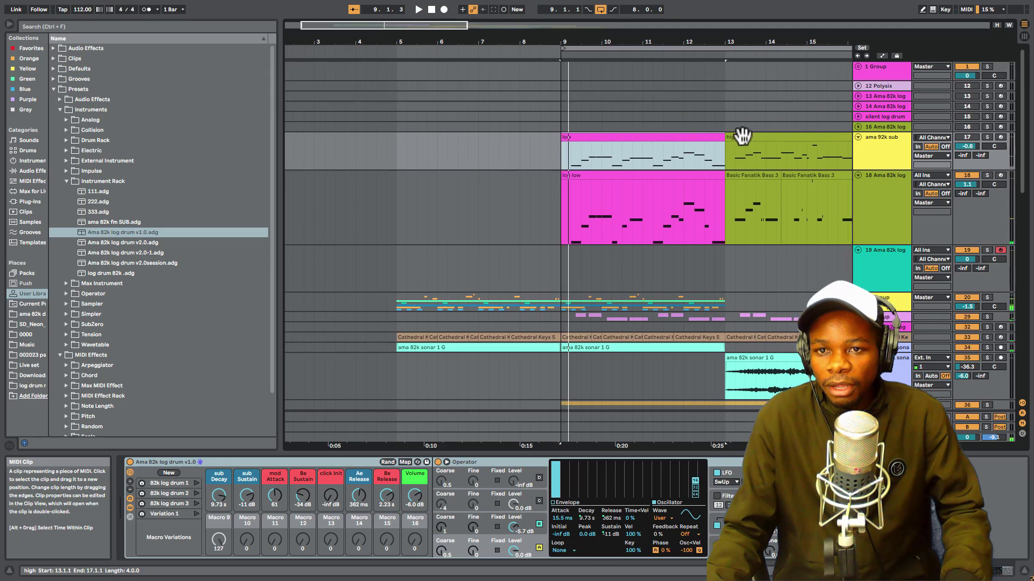
{"action": "left_click", "coordinate": [741, 136]}
{"action": "key", "text": "space"}
{"action": "key", "text": "space"}
- Solo the ama 92k sub track and listen to its high and low clips
{"action": "left_click", "coordinate": [987, 136]}
{"action": "key", "text": "space"}
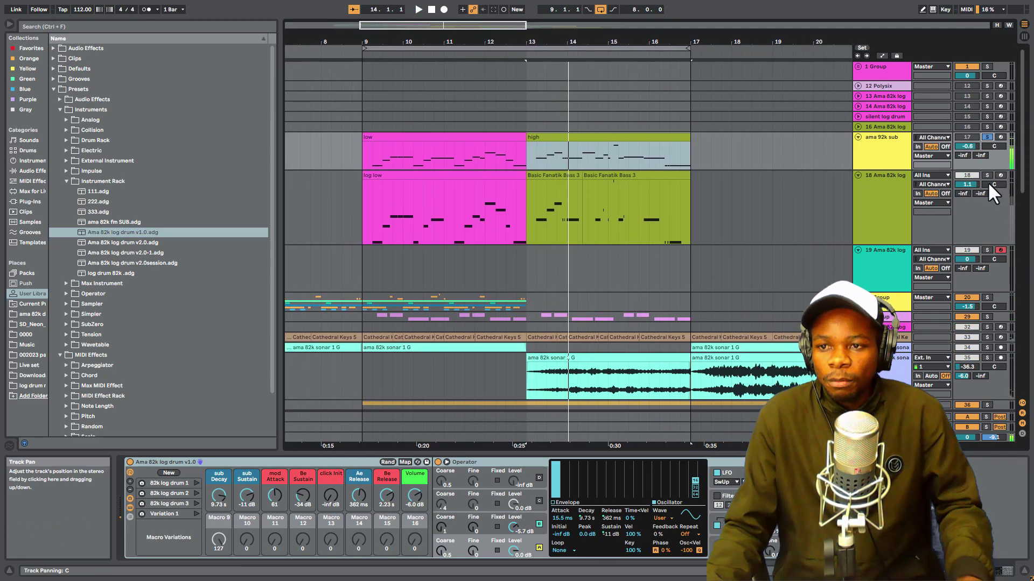
{"action": "left_click", "coordinate": [415, 138]}
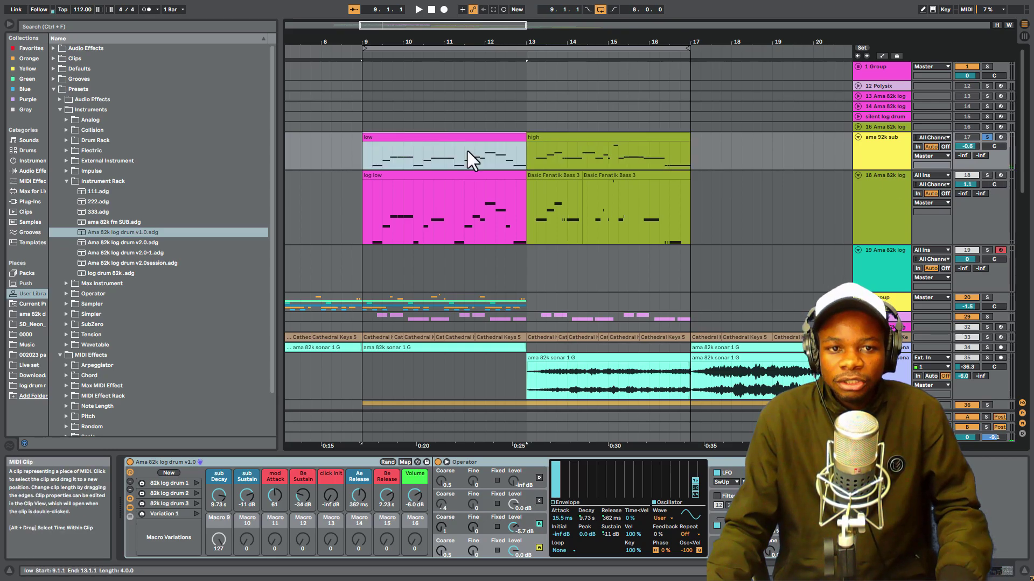
{"action": "key", "text": "space"}
- Solo track 18 together with the ama 92k sub track, then clear both solos and replay the low section
{"action": "left_click", "coordinate": [985, 173], "text": "ctrl"}
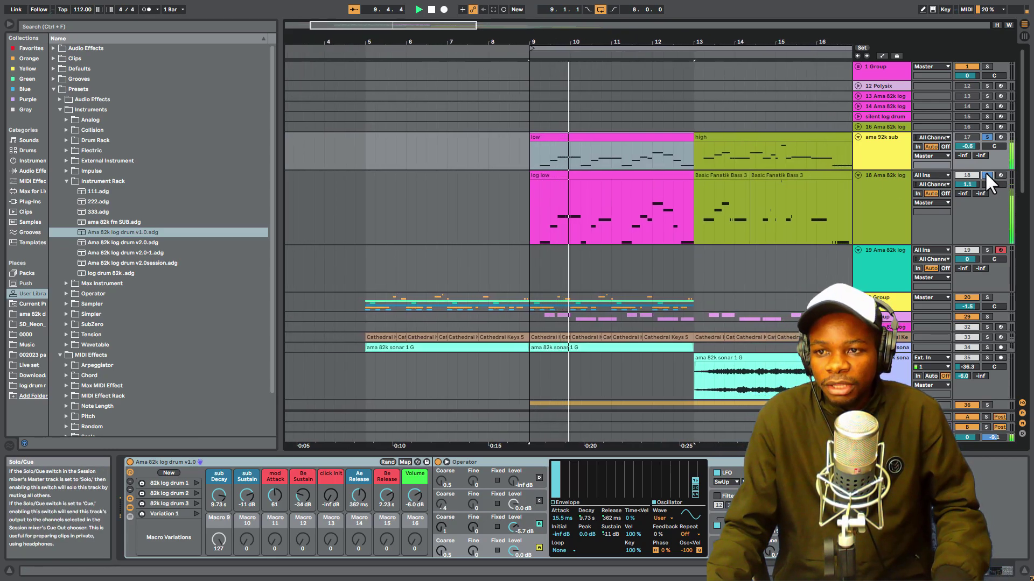
{"action": "left_click", "coordinate": [985, 174]}
{"action": "key", "text": "space"}
{"action": "key", "text": "space"}
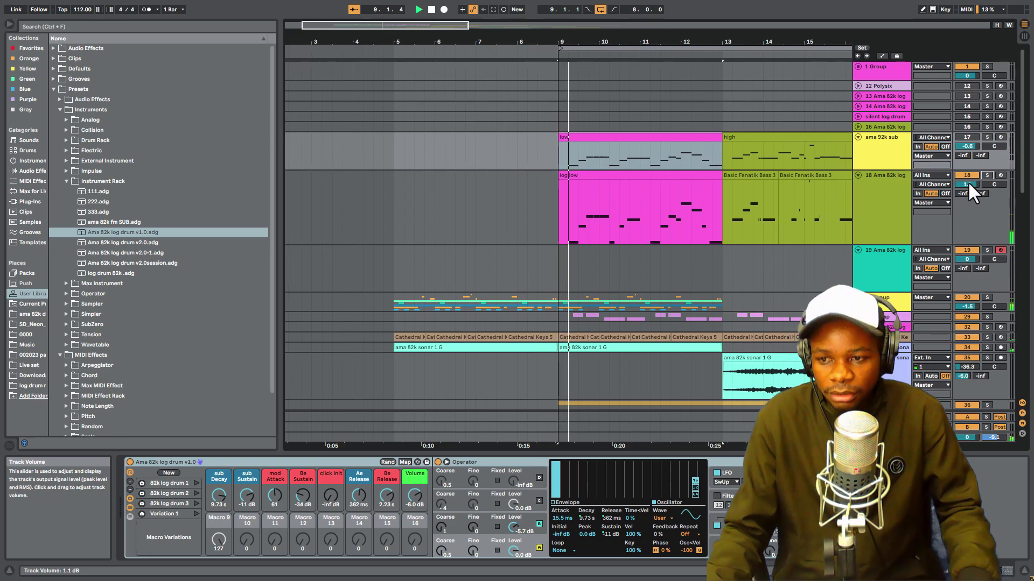
- Activate the ama 92k sub track and lower its volume to -5.6 dB while the low section plays
{"action": "left_click", "coordinate": [963, 137]}
{"action": "key", "text": "space"}
{"action": "key", "text": "space"}
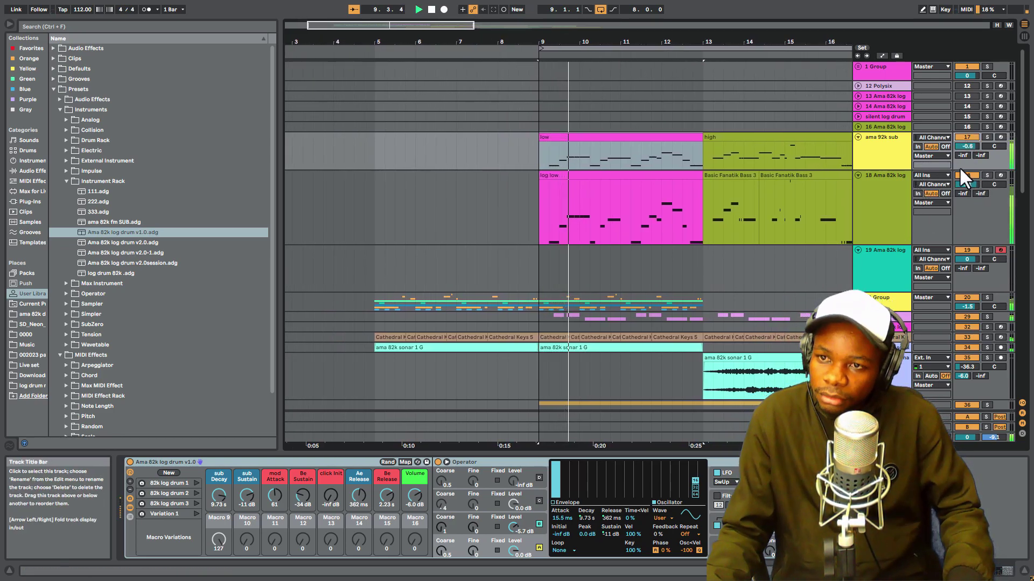
{"action": "left_click_drag", "start_coordinate": [968, 146], "coordinate": [975, 167]}
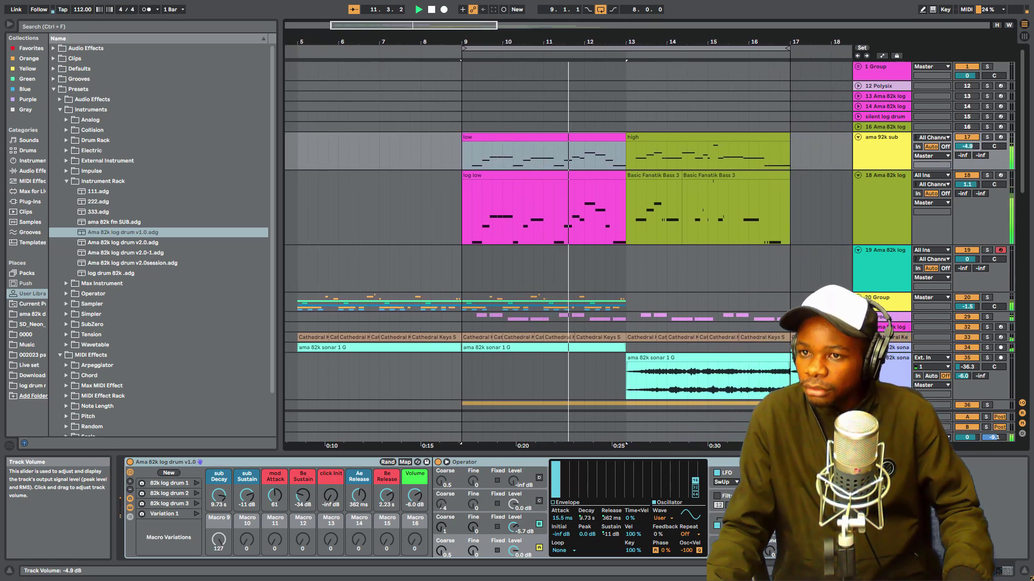
- Launch the hard low 2 macro variation on track 18 and play the low section with the sub
{"action": "left_click", "coordinate": [885, 216]}
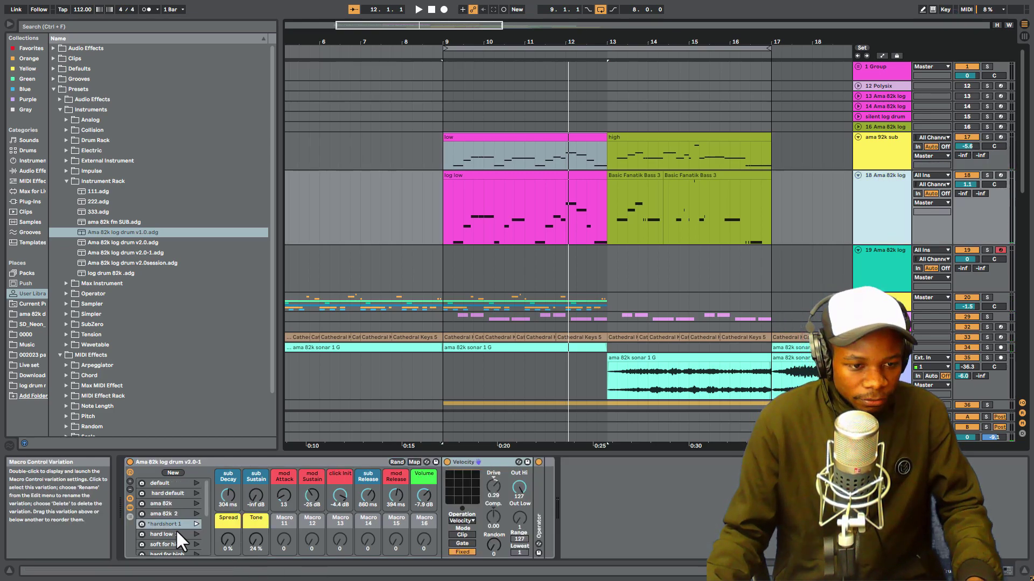
{"action": "left_click", "coordinate": [196, 534]}
{"action": "key", "text": "space"}
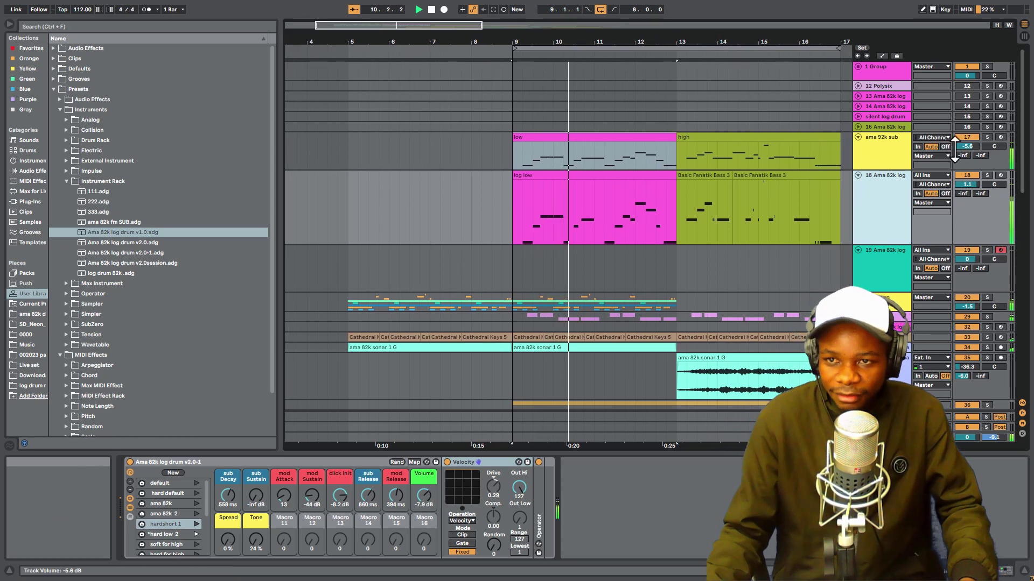
- Mute the ama 92k sub track and audition the first Basic Fanatik Bass 3 clip with the soft for high variation
{"action": "left_click", "coordinate": [966, 139]}
{"action": "left_click", "coordinate": [756, 178]}
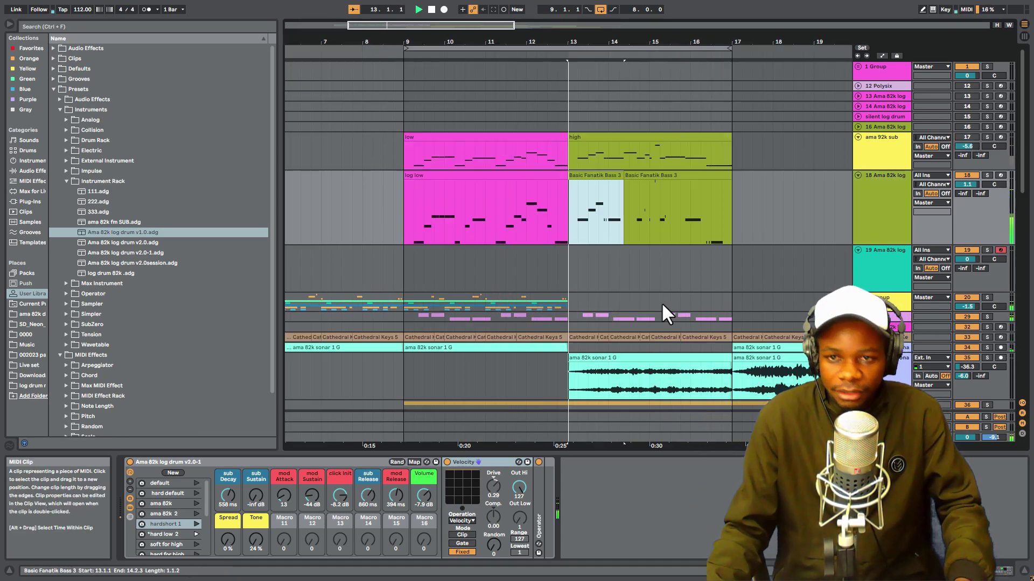
{"action": "left_click_drag", "start_coordinate": [205, 494], "coordinate": [206, 502]}
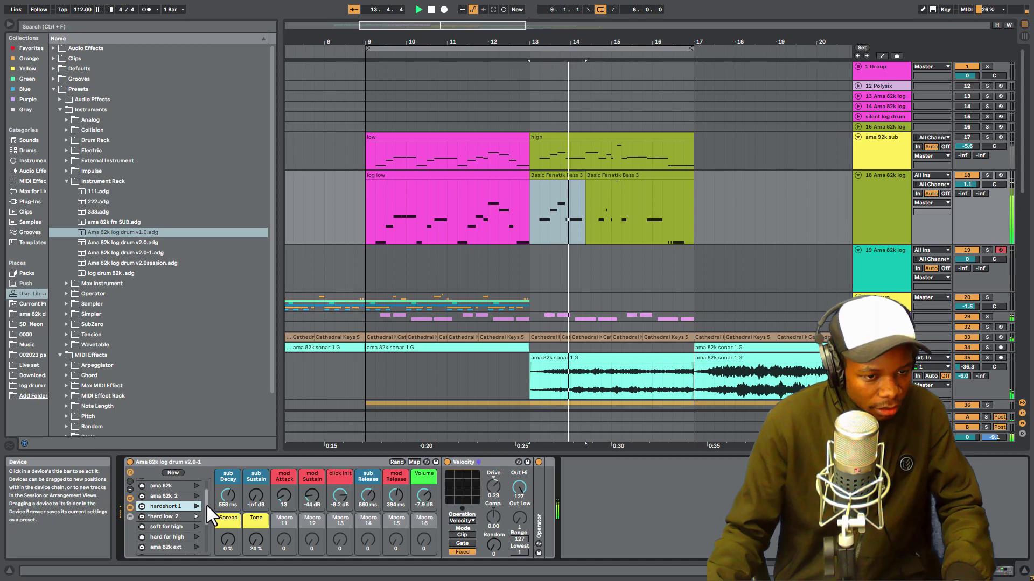
{"action": "key", "text": "space"}
{"action": "left_click", "coordinate": [196, 522]}
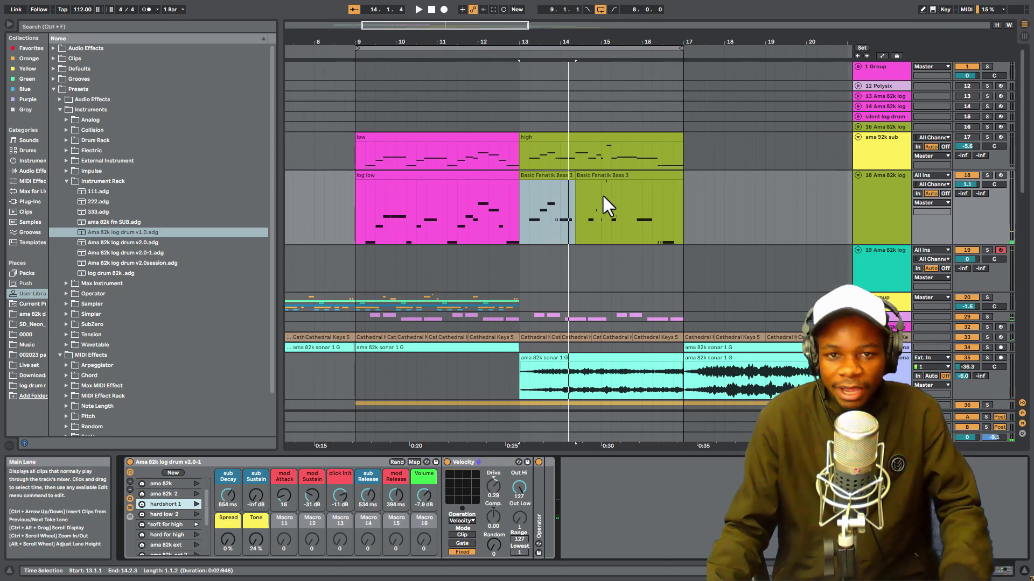
{"action": "key", "text": "space"}
{"action": "left_click_drag", "start_coordinate": [205, 500], "coordinate": [208, 518]}
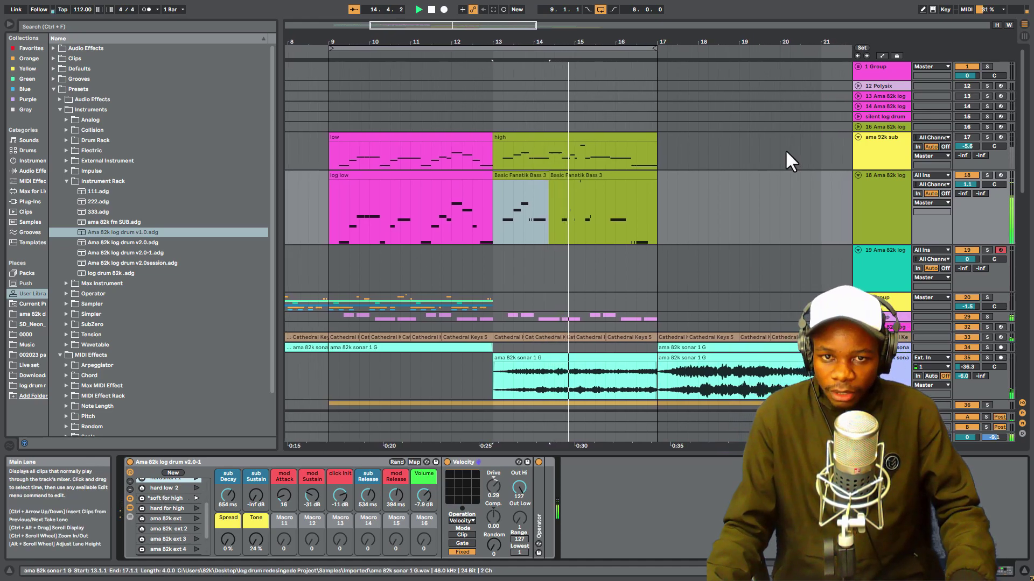
- Select bars 13 to 17 on track 18 and compare the soft for high and hard low 2 variations during playback
{"action": "key", "text": "space"}
{"action": "left_click_drag", "start_coordinate": [490, 219], "coordinate": [631, 226]}
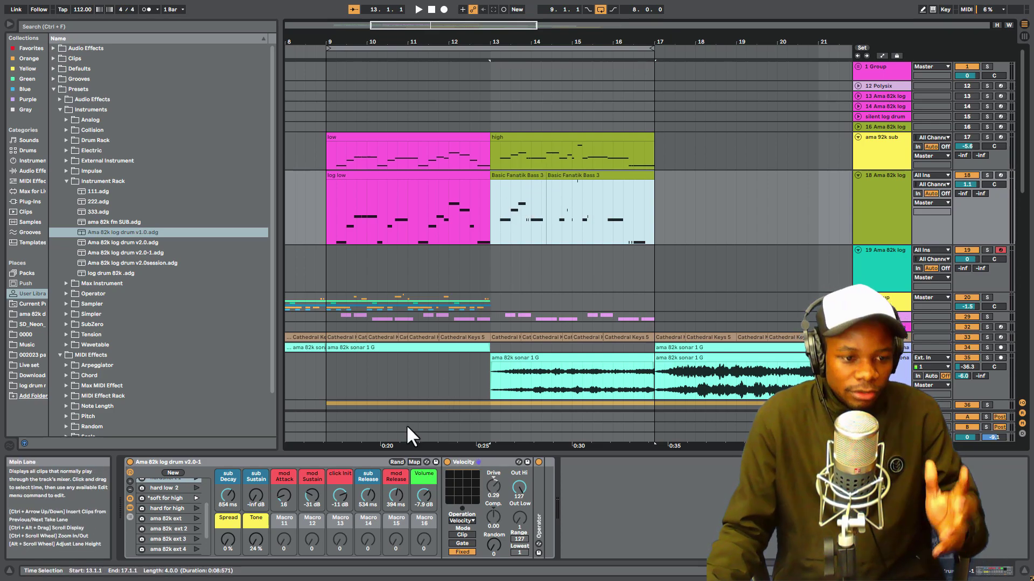
{"action": "key", "text": "space"}
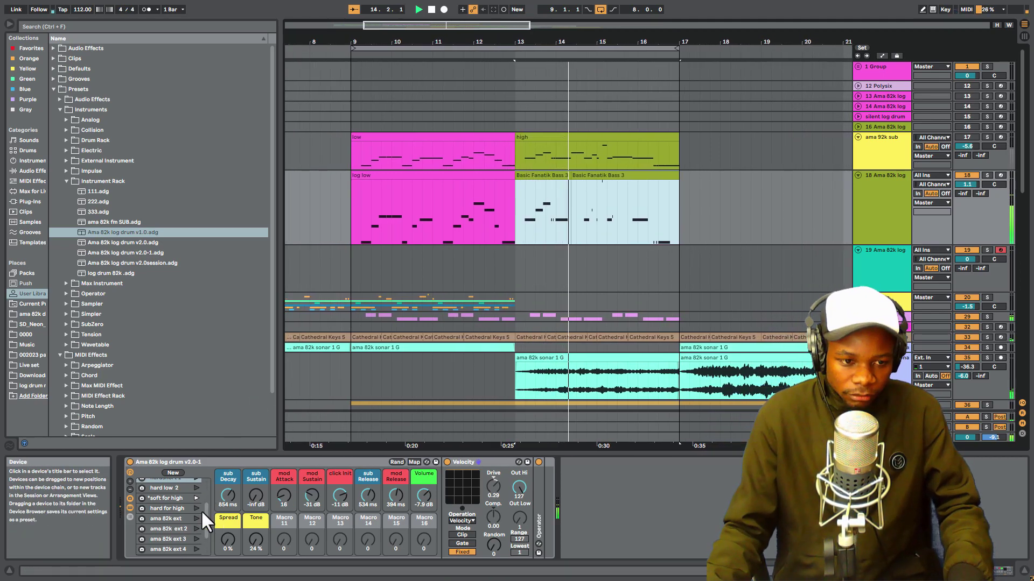
{"action": "left_click", "coordinate": [196, 488]}
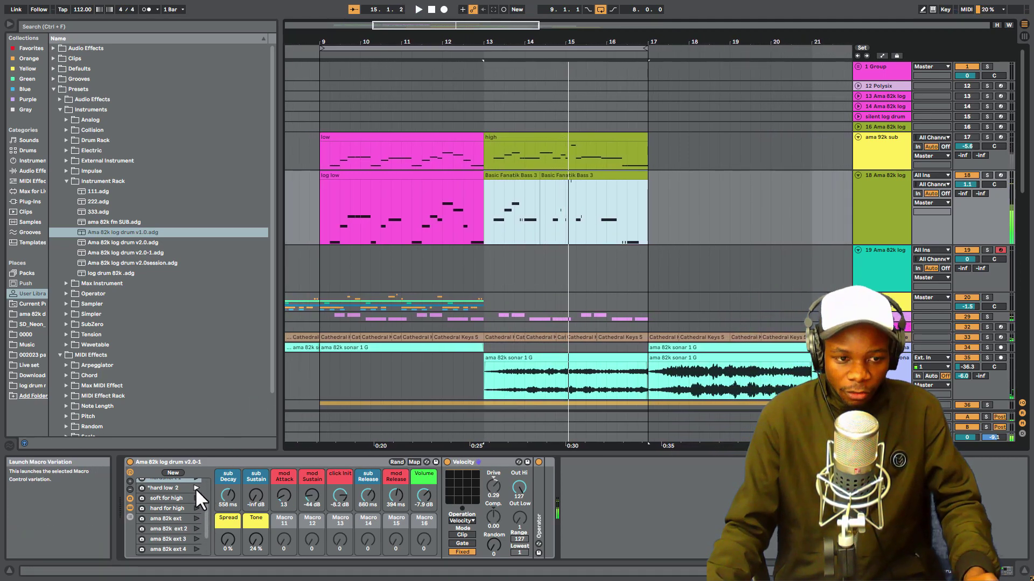
{"action": "key", "text": "space"}
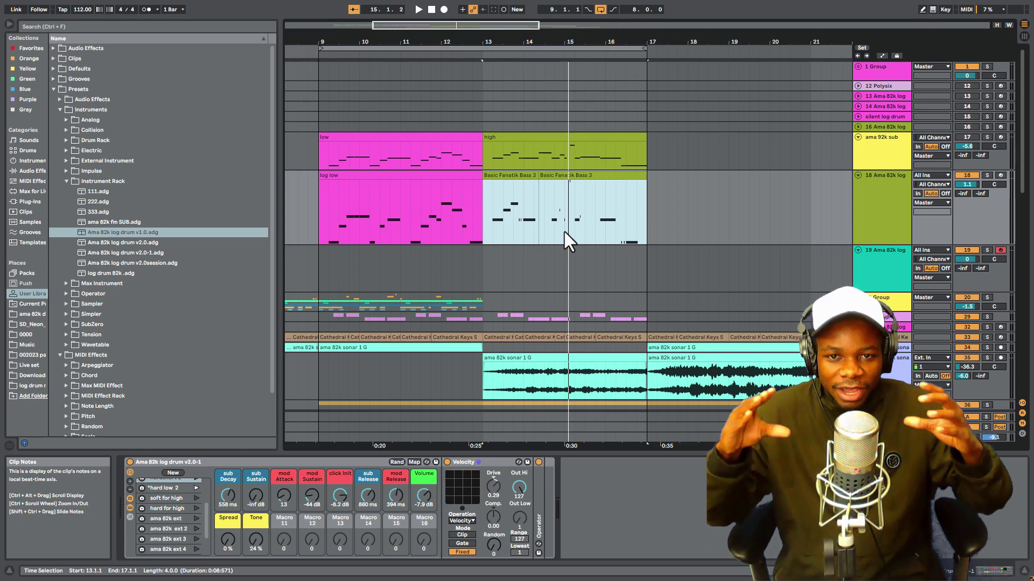
- Replay bars 13 to 17 with hard low 2, then launch the soft for high variation and play them again
{"action": "key", "text": "space"}
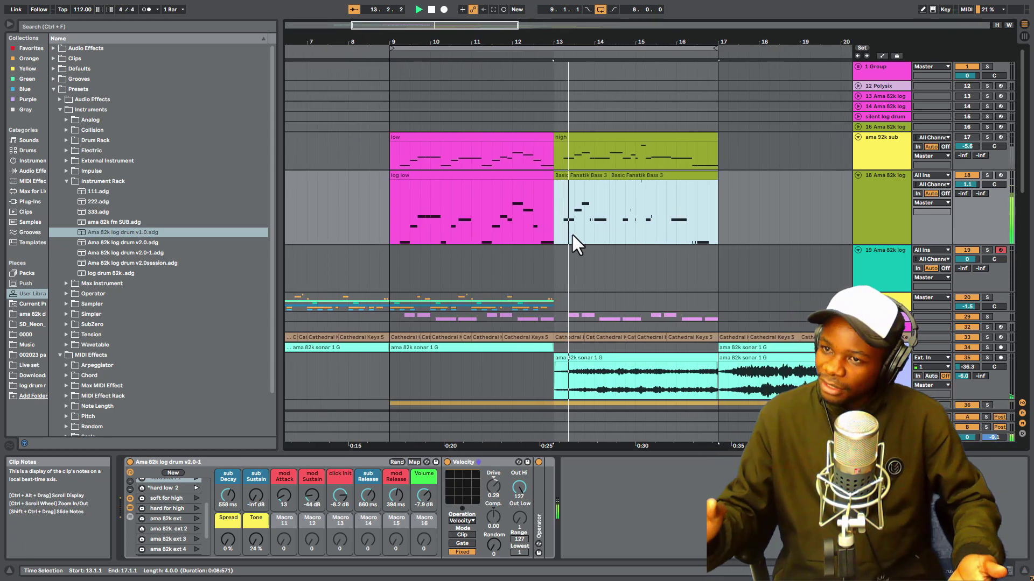
{"action": "key", "text": "space"}
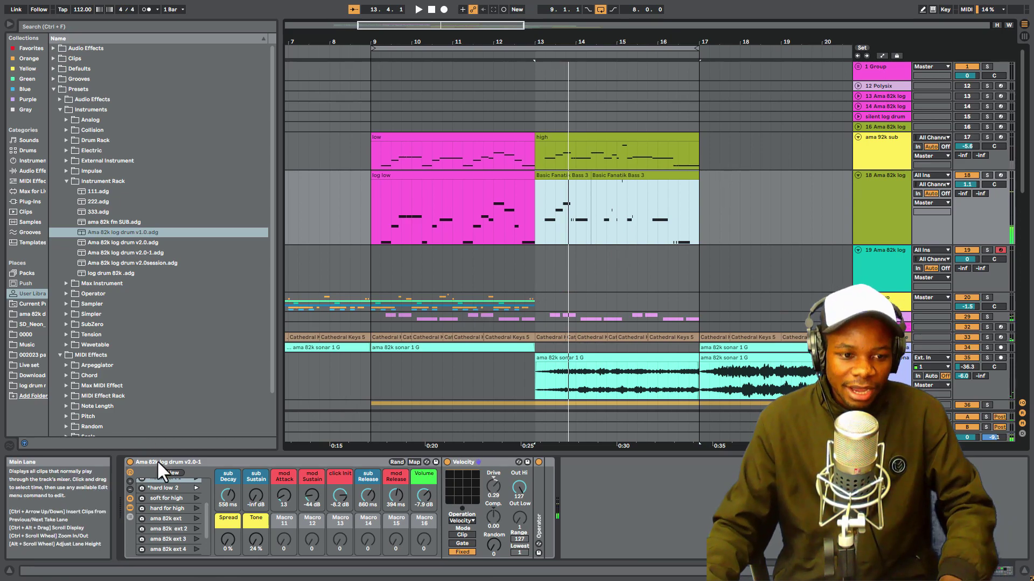
{"action": "left_click", "coordinate": [195, 498]}
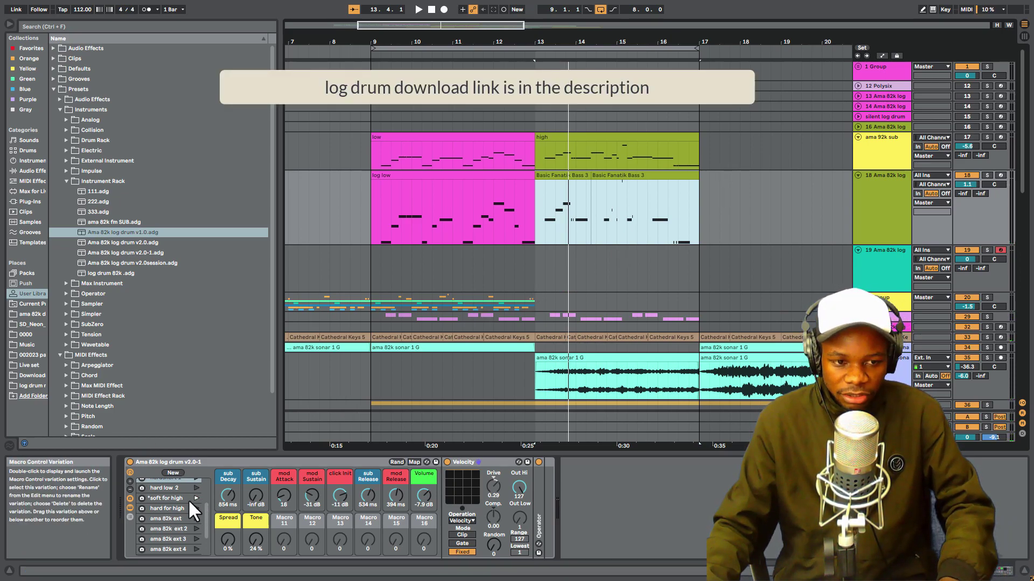
{"action": "key", "text": "space"}
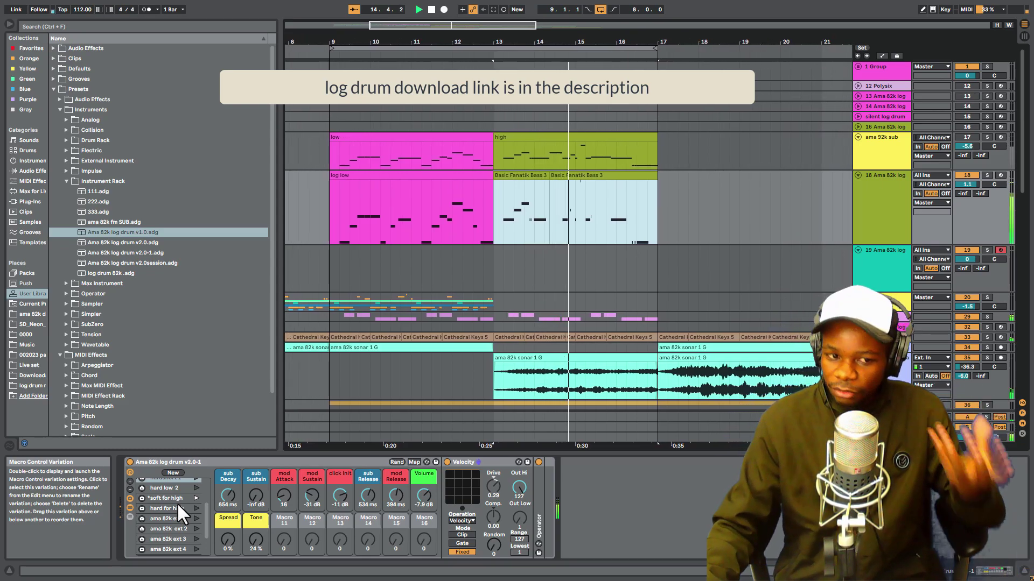
- Launch the hard for high variation on track 18, audition it and adjust its sub Decay macro
{"action": "left_click", "coordinate": [193, 508]}
{"action": "key", "text": "space"}
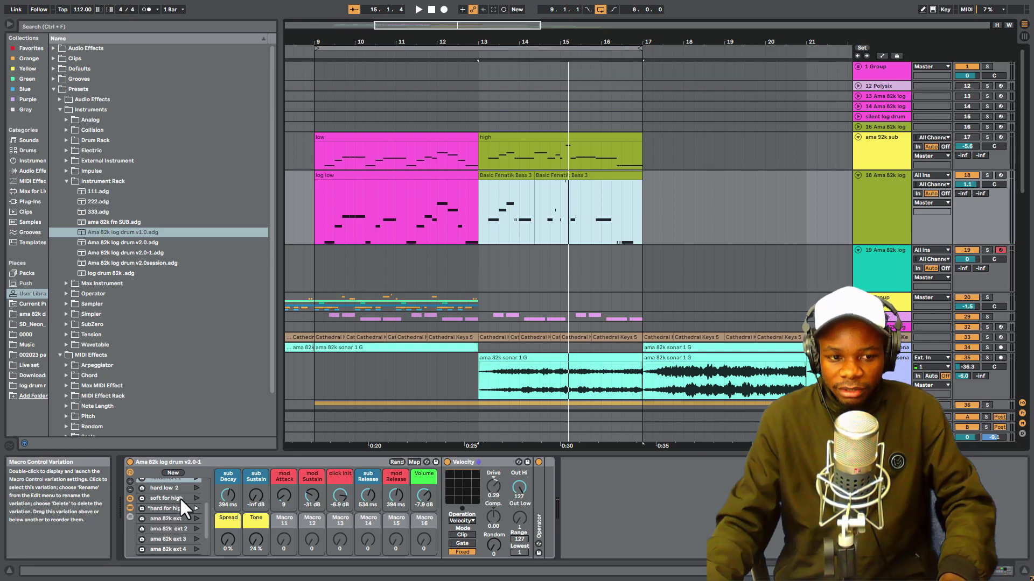
{"action": "key", "text": "space"}
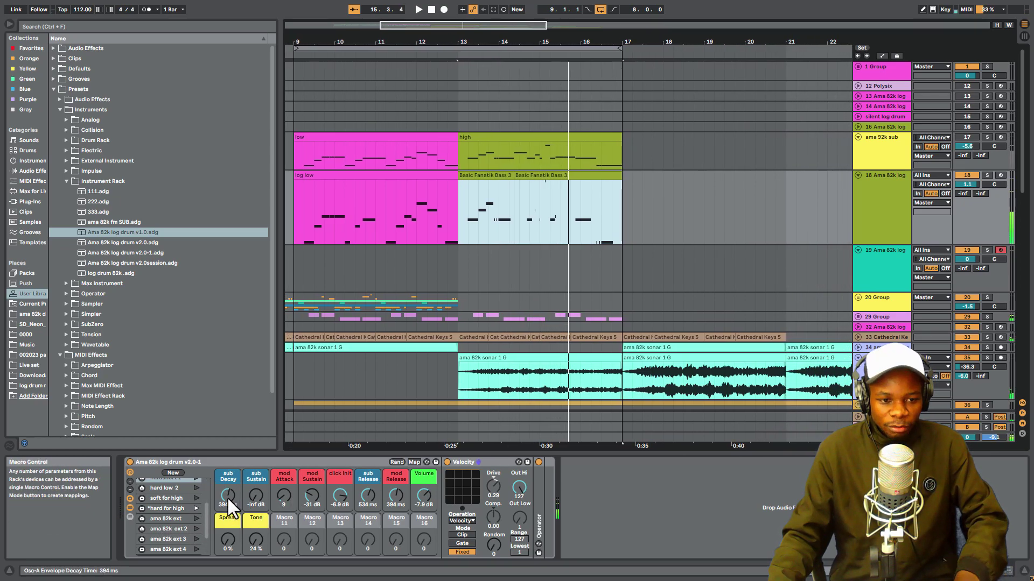
{"action": "mouse_move", "coordinate": [227, 497]}
{"action": "left_mouse_down"}
{"action": "mouse_move", "coordinate": [228, 463]}
{"action": "mouse_move", "coordinate": [227, 489]}
{"action": "left_mouse_up"}
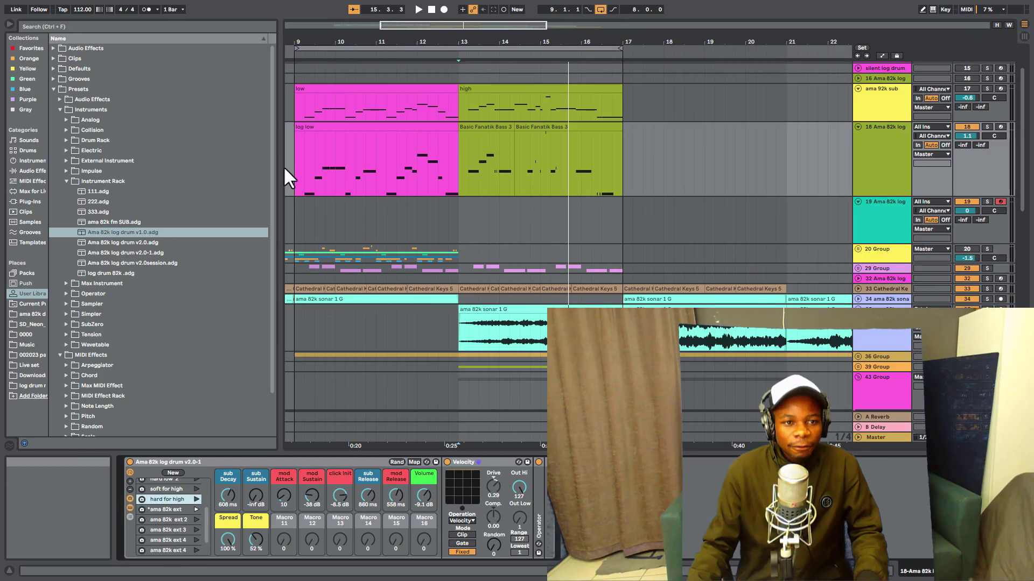
- Set the playback start to bar 9, and reset the ama 82k ext variation's Spread to 0% and Tone to 24%
{"action": "left_click", "coordinate": [290, 173]}
{"action": "left_click_drag", "start_coordinate": [204, 516], "coordinate": [204, 528]}
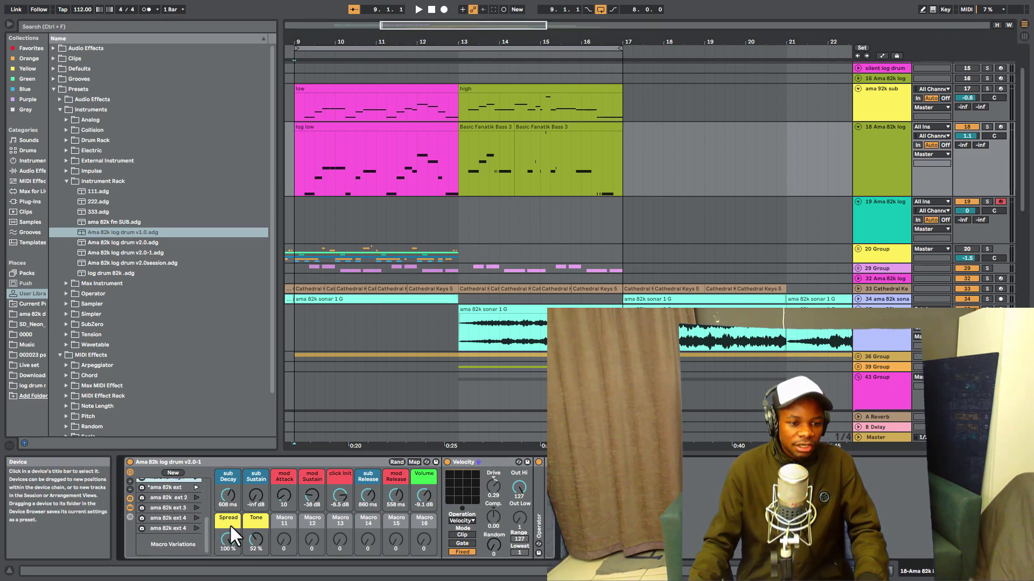
{"action": "left_click", "coordinate": [224, 526]}
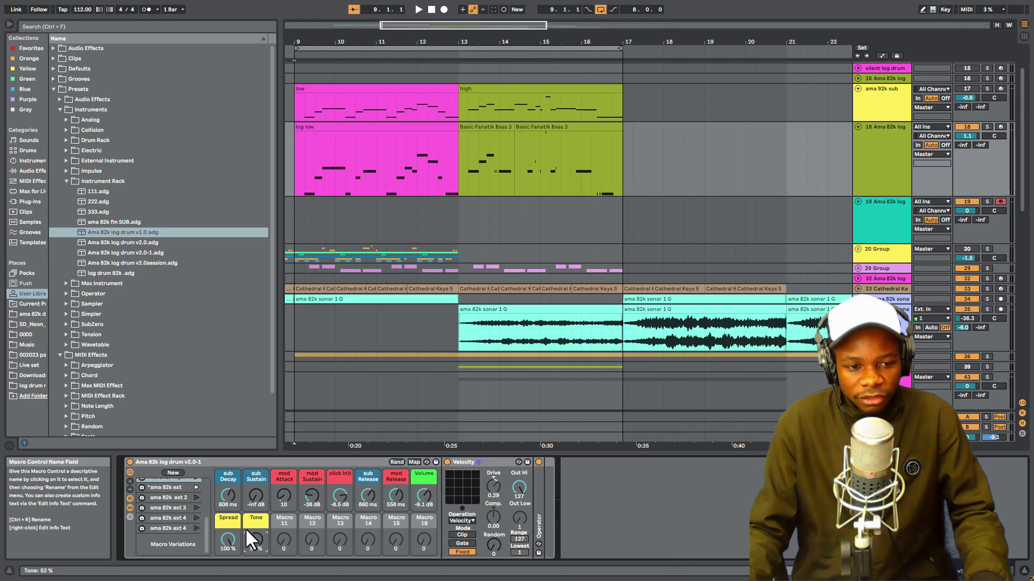
{"action": "scroll", "coordinate": [208, 522], "scroll_direction": "up", "scroll_amount": 2}
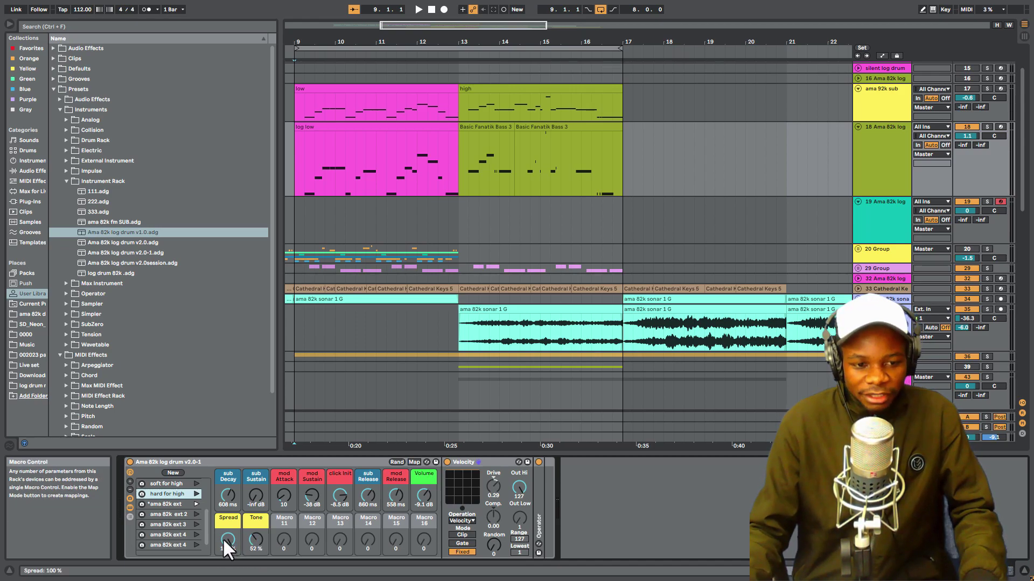
{"action": "left_click_drag", "start_coordinate": [258, 537], "coordinate": [255, 541]}
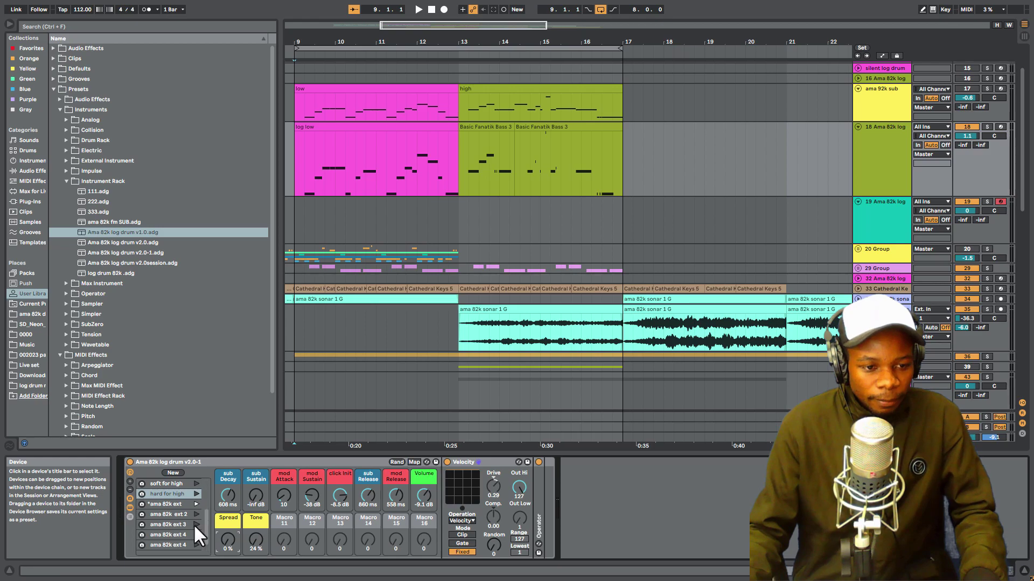
{"action": "scroll", "coordinate": [206, 519], "scroll_direction": "down", "scroll_amount": 2}
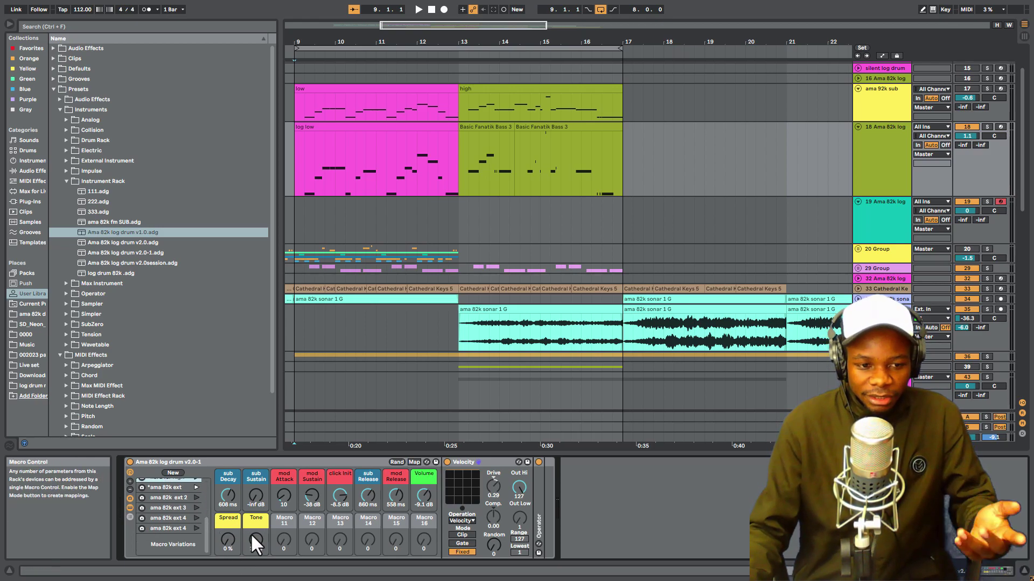
- Play the first Basic Fanatik Bass 3 clip on track 18 while raising the Spread and Tone macros to 100%
{"action": "left_click", "coordinate": [346, 129]}
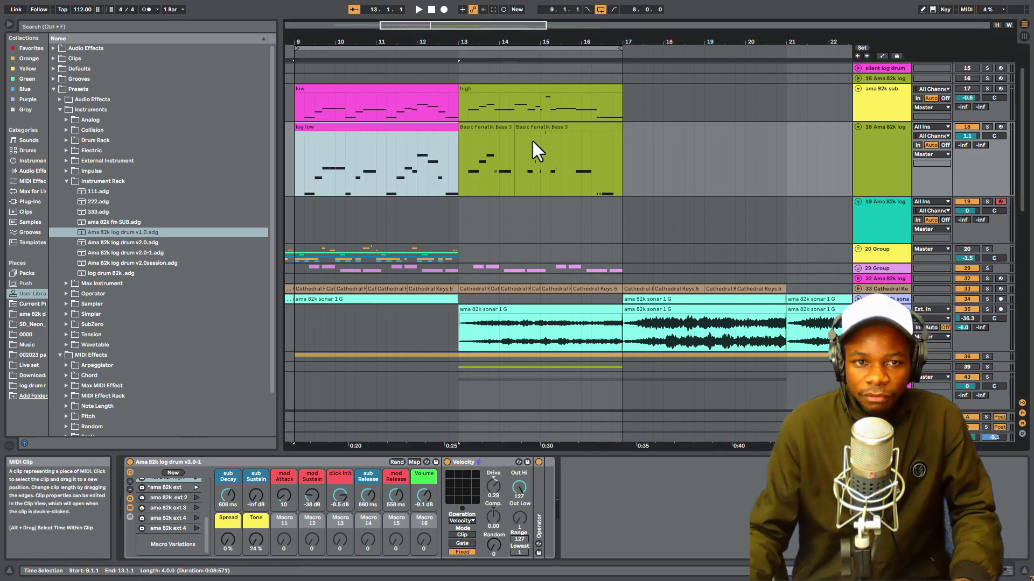
{"action": "left_click", "coordinate": [477, 125]}
{"action": "key", "text": "space"}
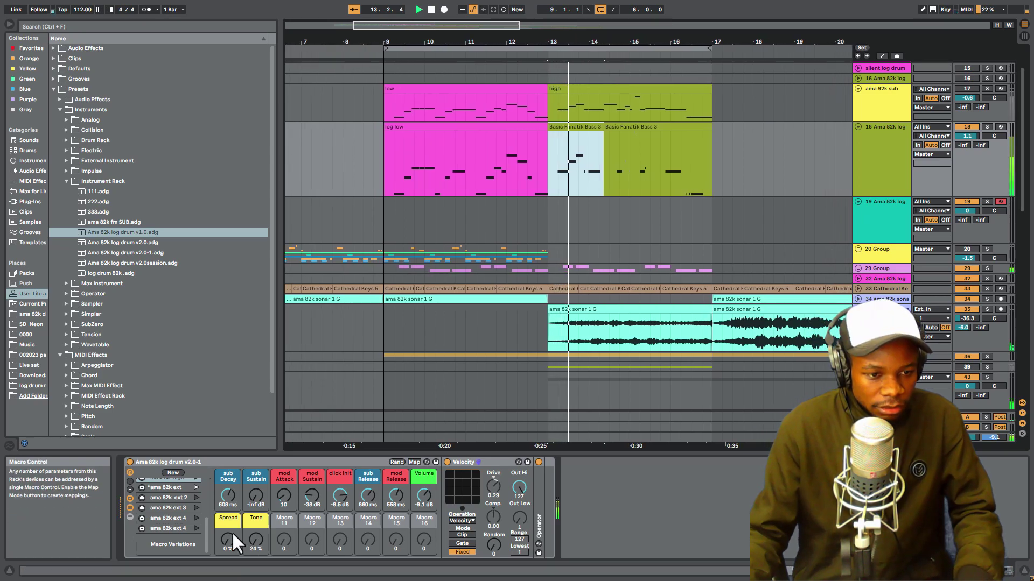
{"action": "left_click_drag", "start_coordinate": [224, 541], "coordinate": [224, 485]}
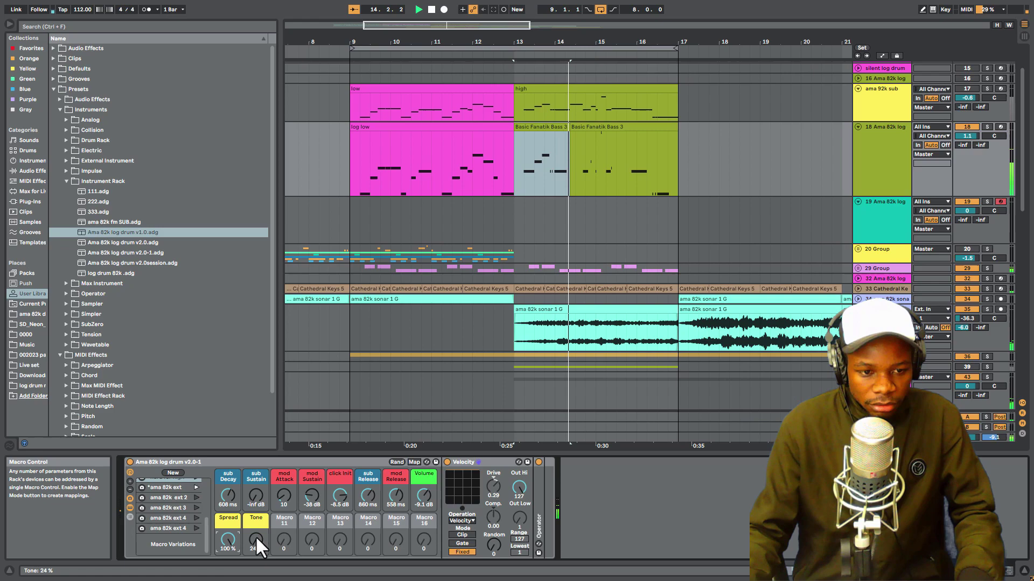
{"action": "left_click_drag", "start_coordinate": [254, 543], "coordinate": [254, 508]}
{"action": "left_click_drag", "start_coordinate": [253, 544], "coordinate": [253, 536]}
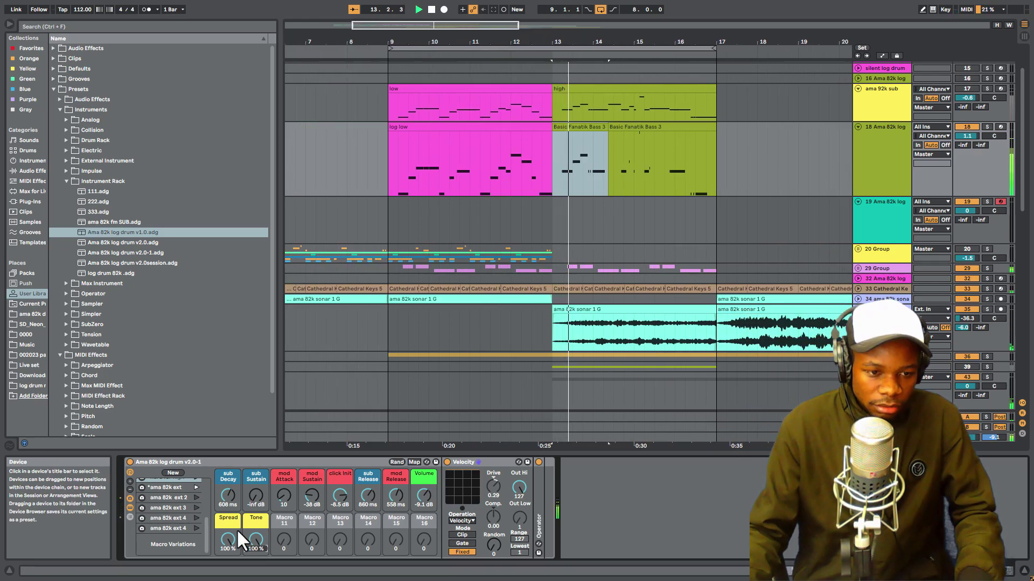
- Audition the ama 82k ext 2, ama 82k ext 3 and both ama 82k ext 4 variations in turn during playback
{"action": "left_click", "coordinate": [195, 498]}
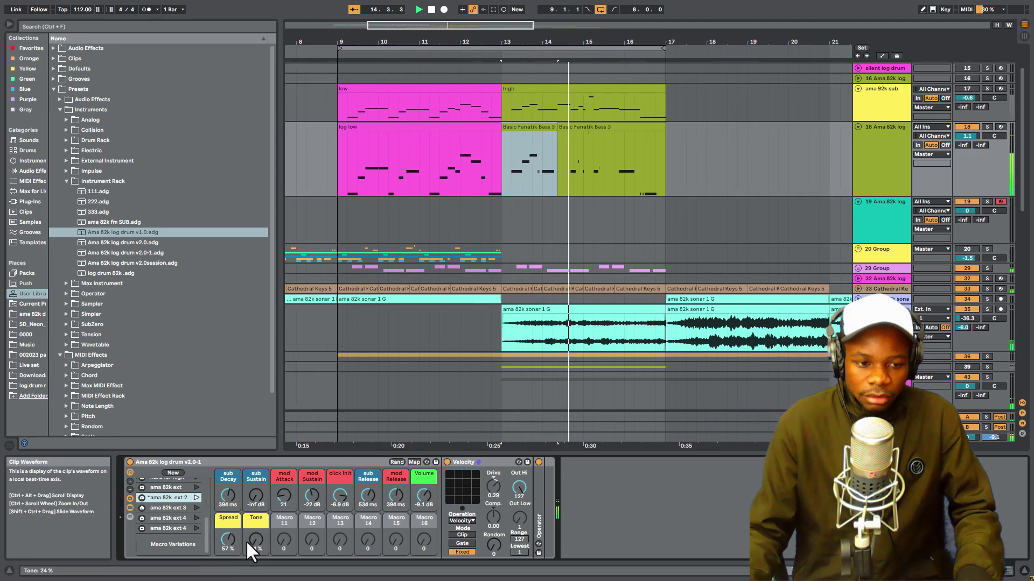
{"action": "left_click", "coordinate": [193, 508]}
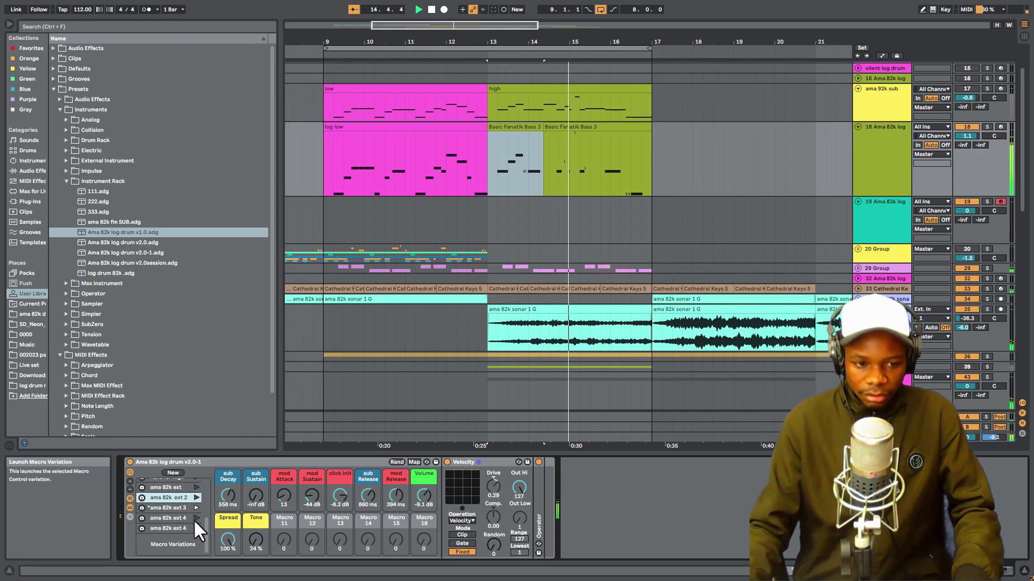
{"action": "left_click", "coordinate": [196, 518]}
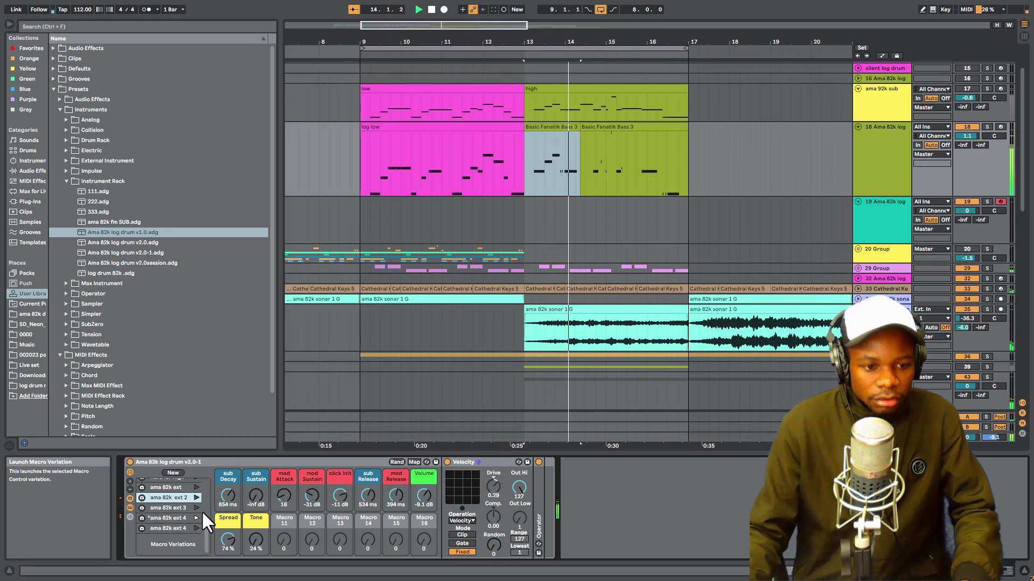
{"action": "left_click", "coordinate": [195, 529]}
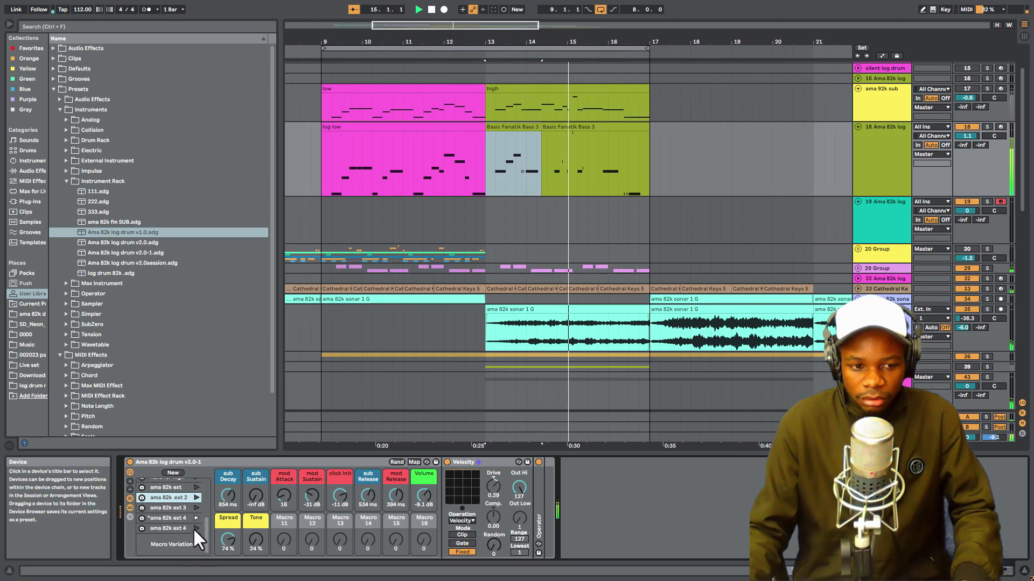
- Return to the first macro variations and place the insert marker at bar 9, the start of track 18's log low clip
{"action": "scroll", "coordinate": [205, 511], "scroll_direction": "up", "scroll_amount": 5}
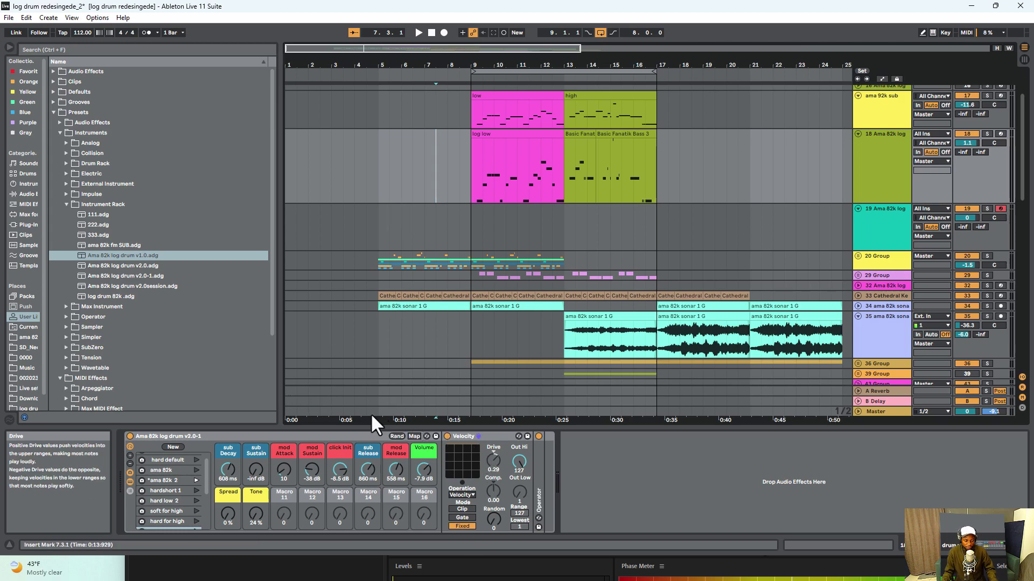
{"action": "scroll", "coordinate": [207, 468], "scroll_direction": "up", "scroll_amount": 2}
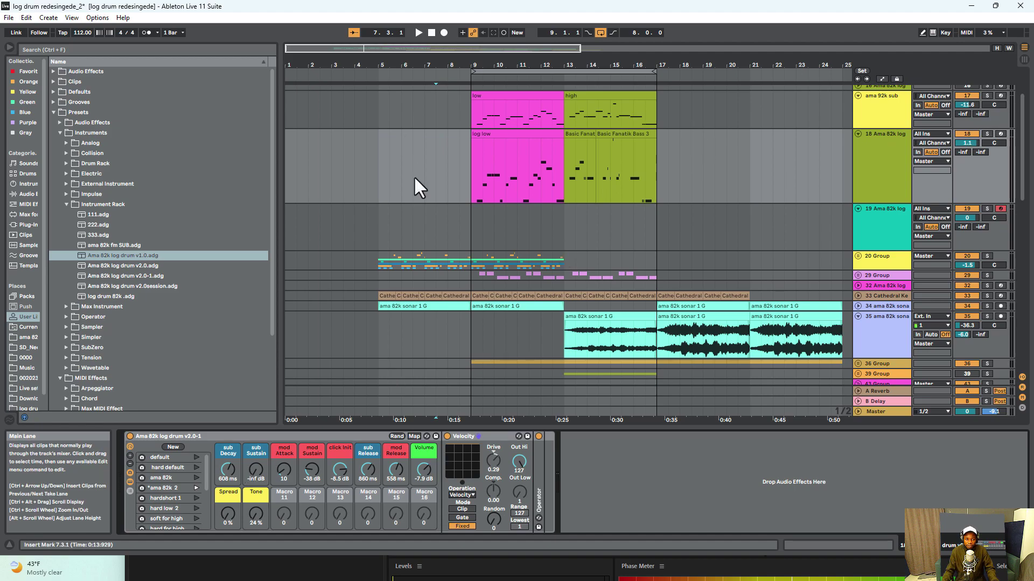
{"action": "left_click", "coordinate": [474, 170]}
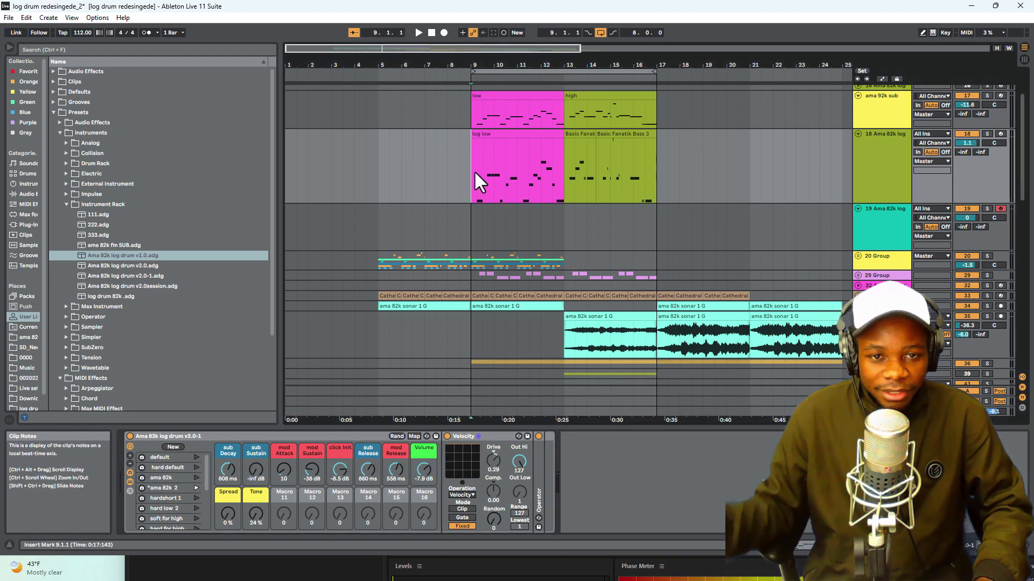